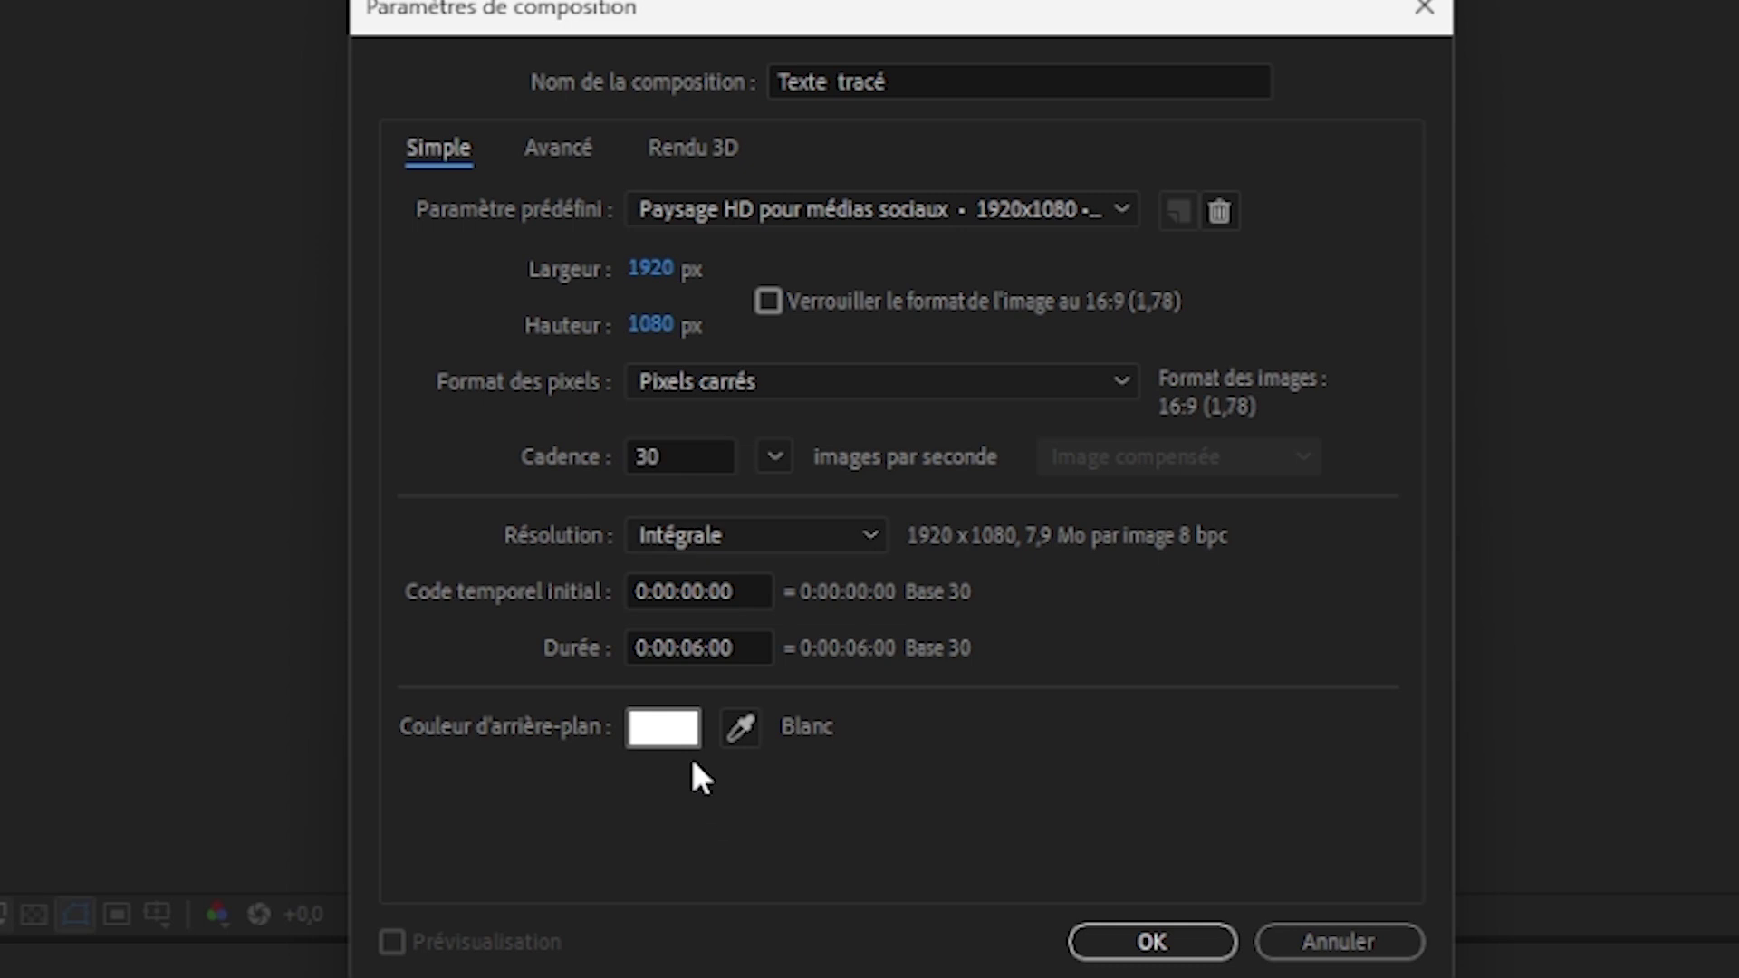
Use a white (FFFFFF) background for the Texte tracé composition and accept the composition settings
{"action": "left_click", "coordinate": [664, 738]}
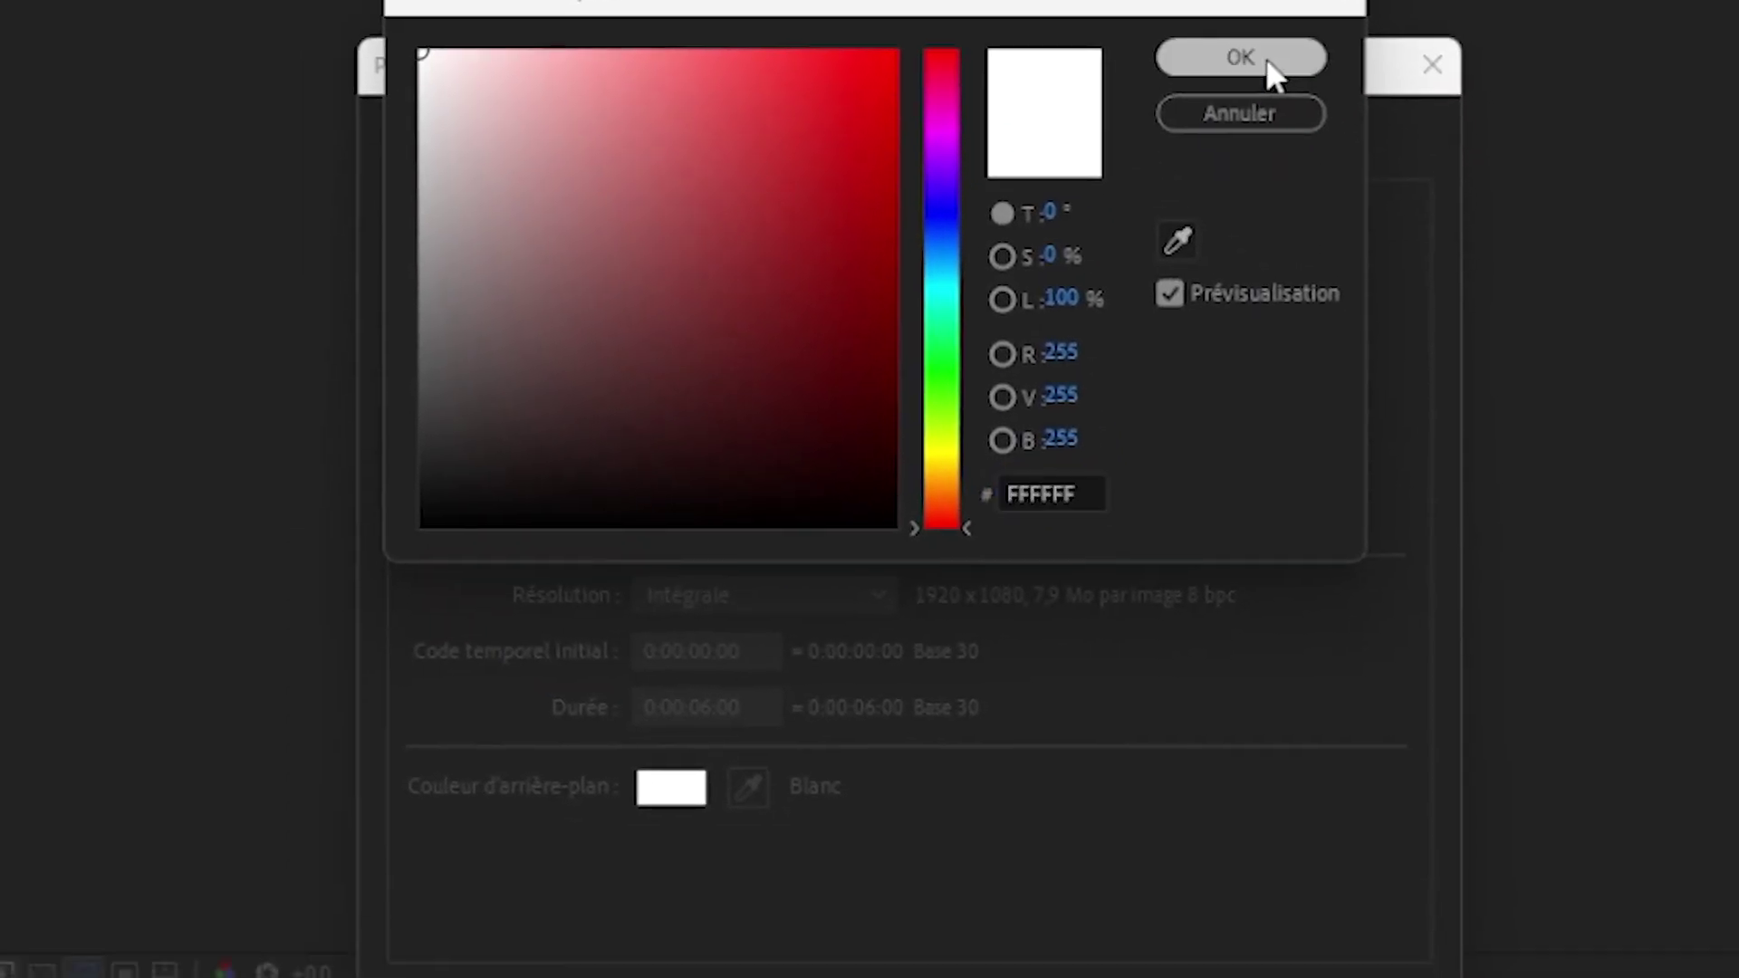
{"action": "left_click", "coordinate": [1260, 203]}
{"action": "left_click", "coordinate": [1153, 939]}
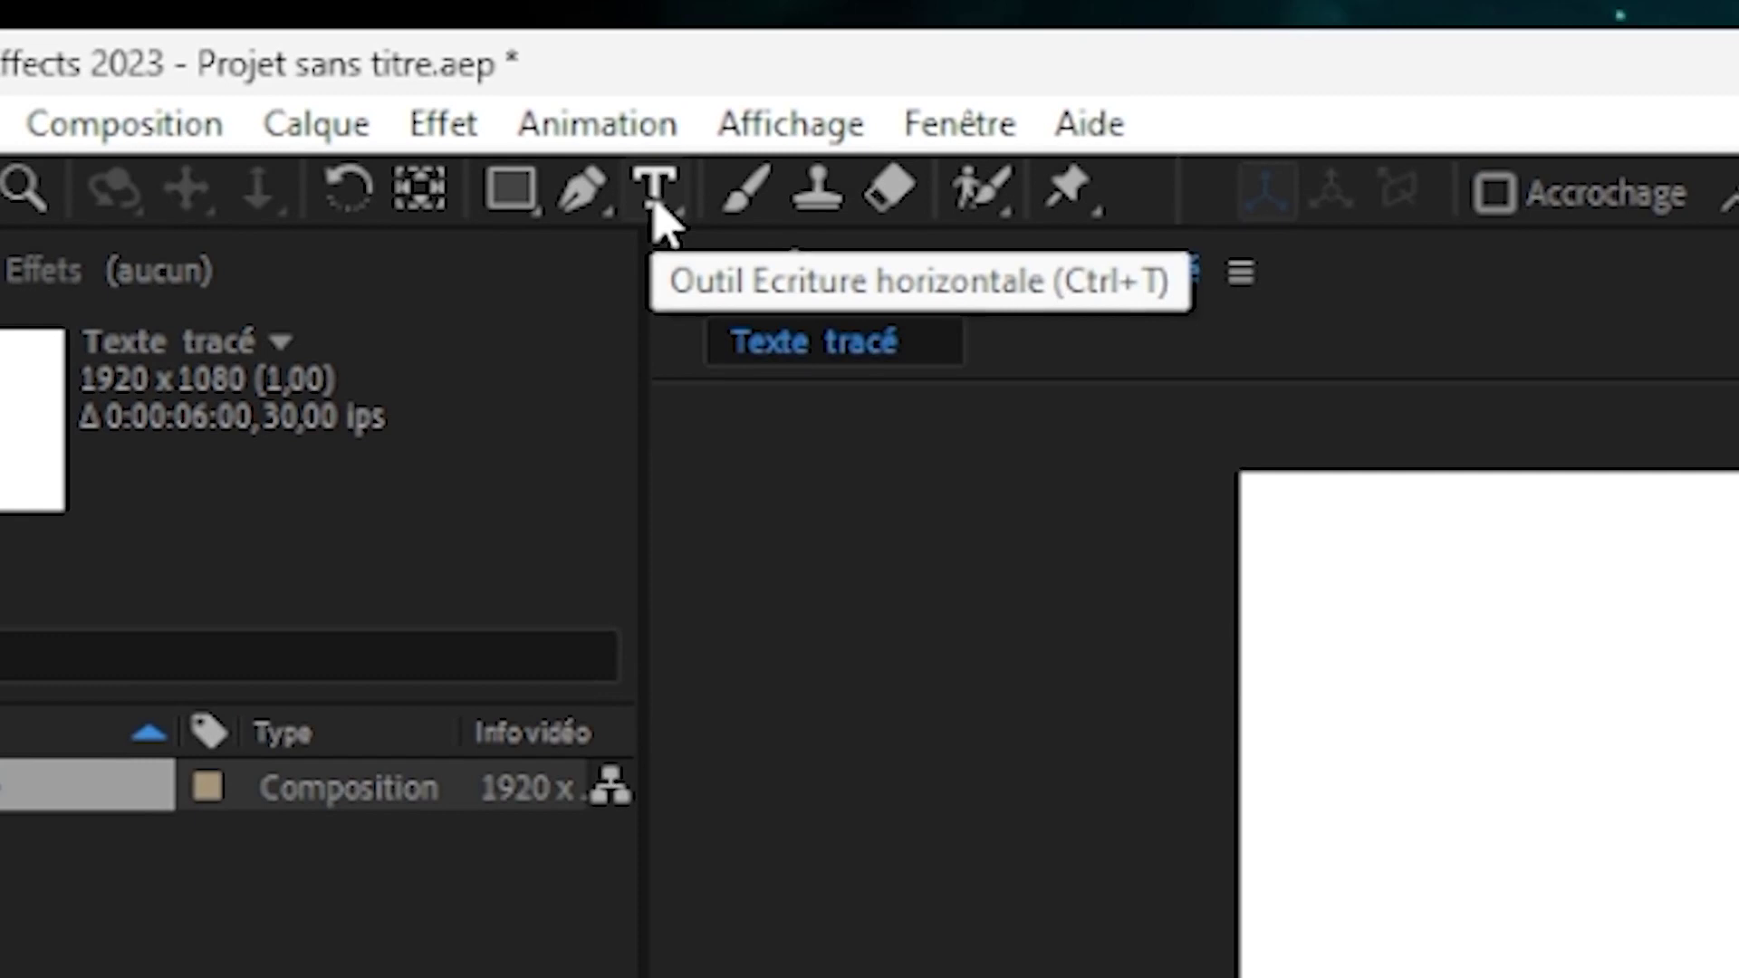
Add a horizontal text layer reading "Tacos" in the composition
{"action": "left_click", "coordinate": [665, 234]}
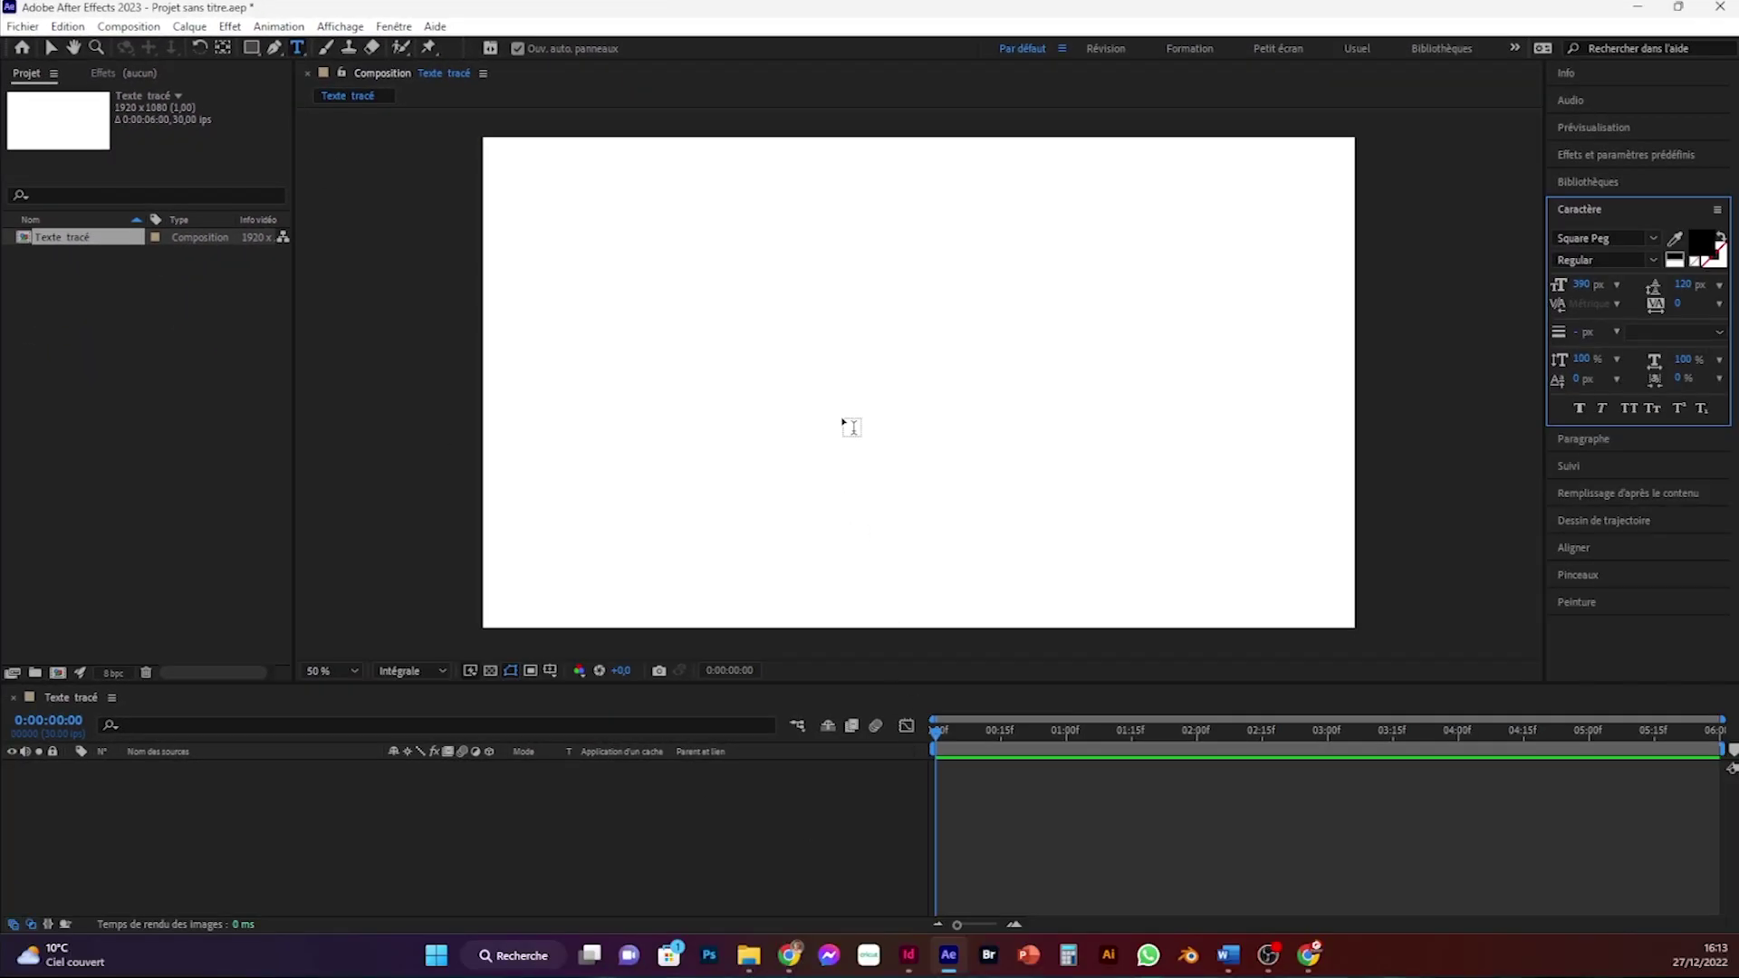
{"action": "left_click", "coordinate": [842, 416]}
{"action": "type", "text": "TA"}
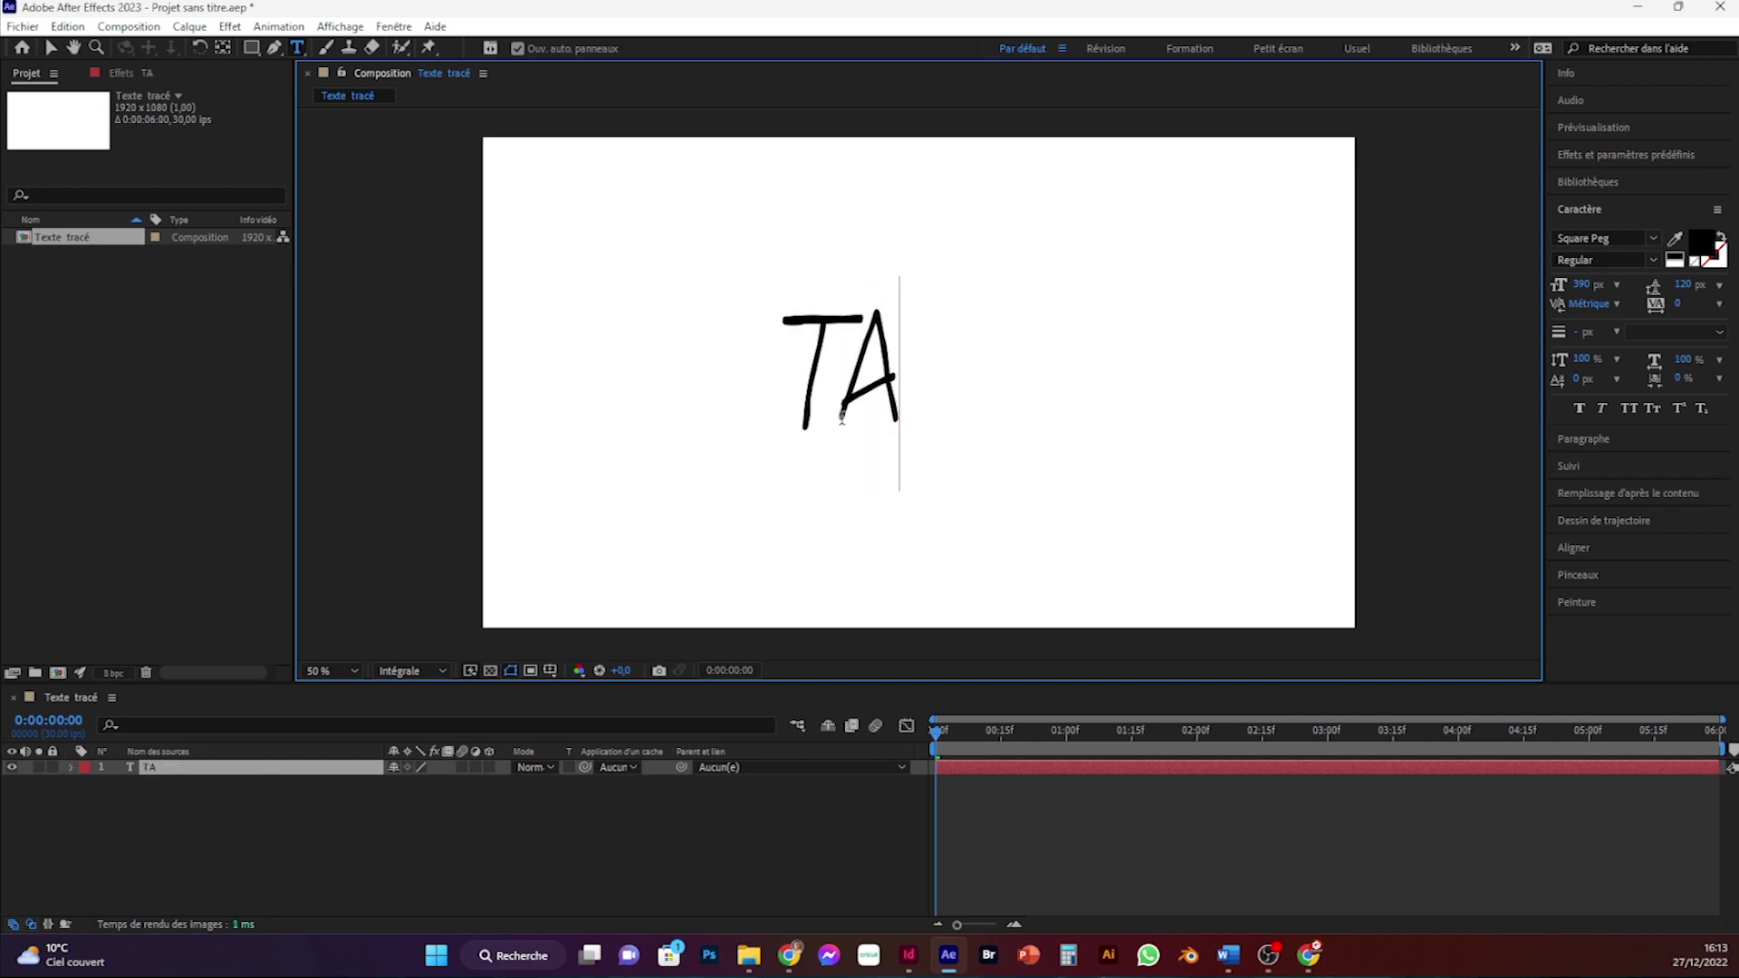
{"action": "key", "text": "BackSpace"}
{"action": "type", "text": "aco"}
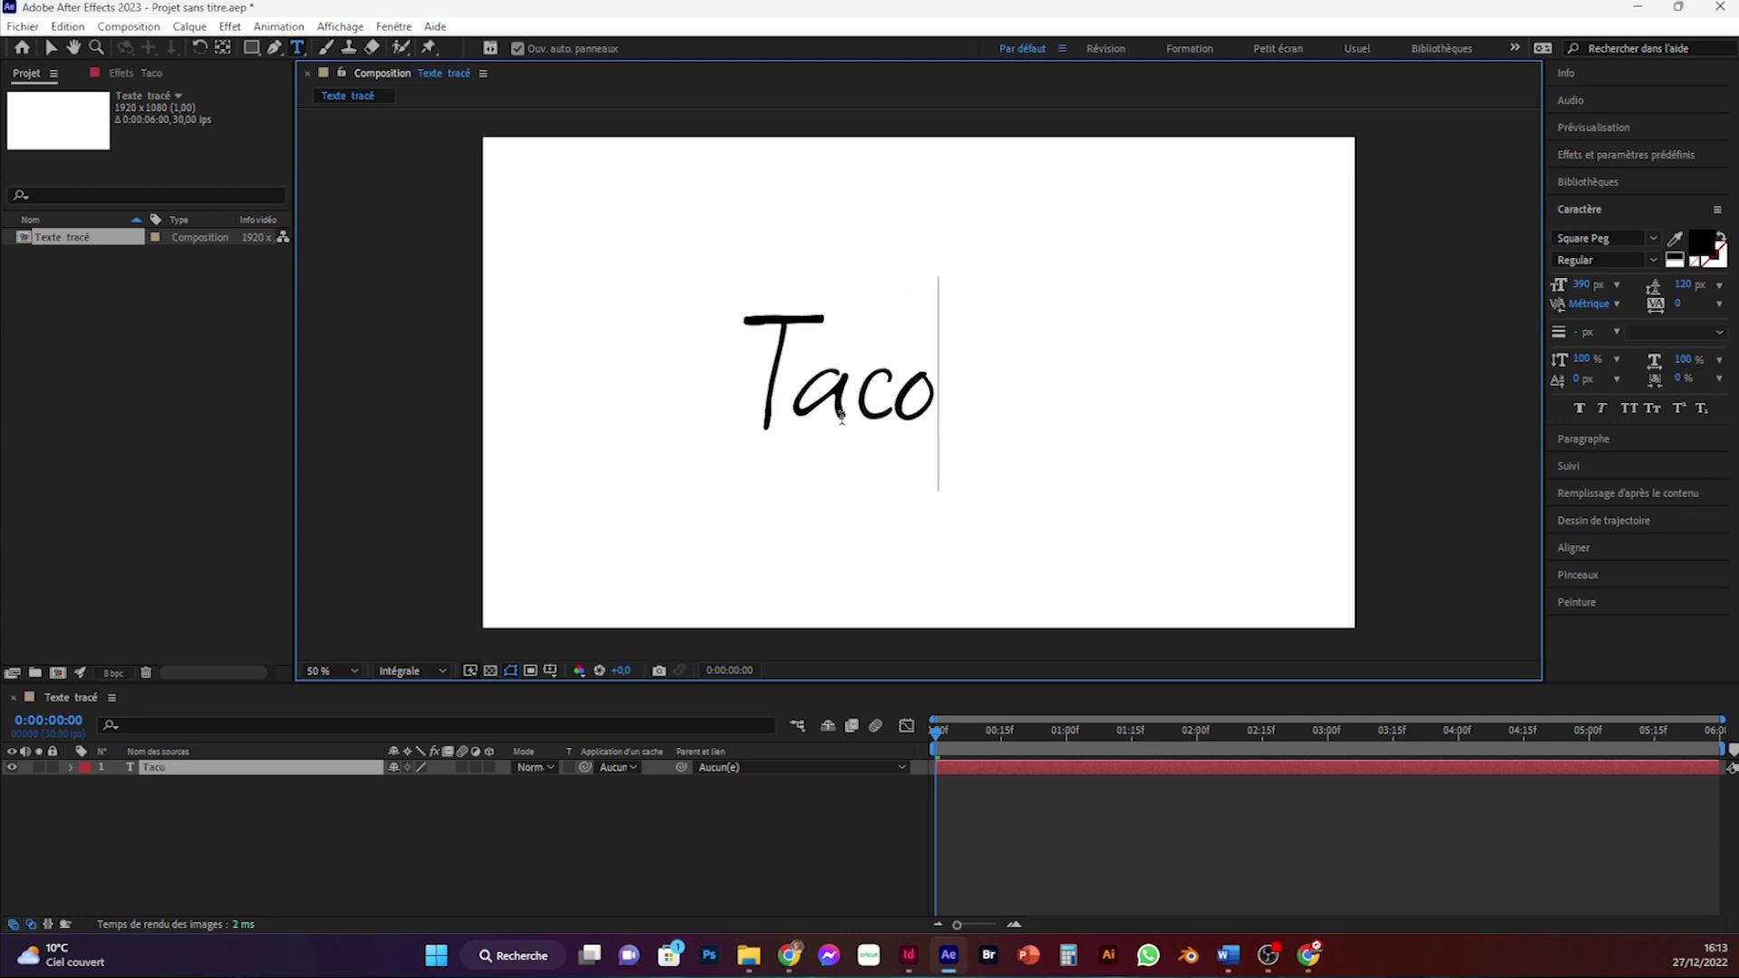
{"action": "type", "text": "s"}
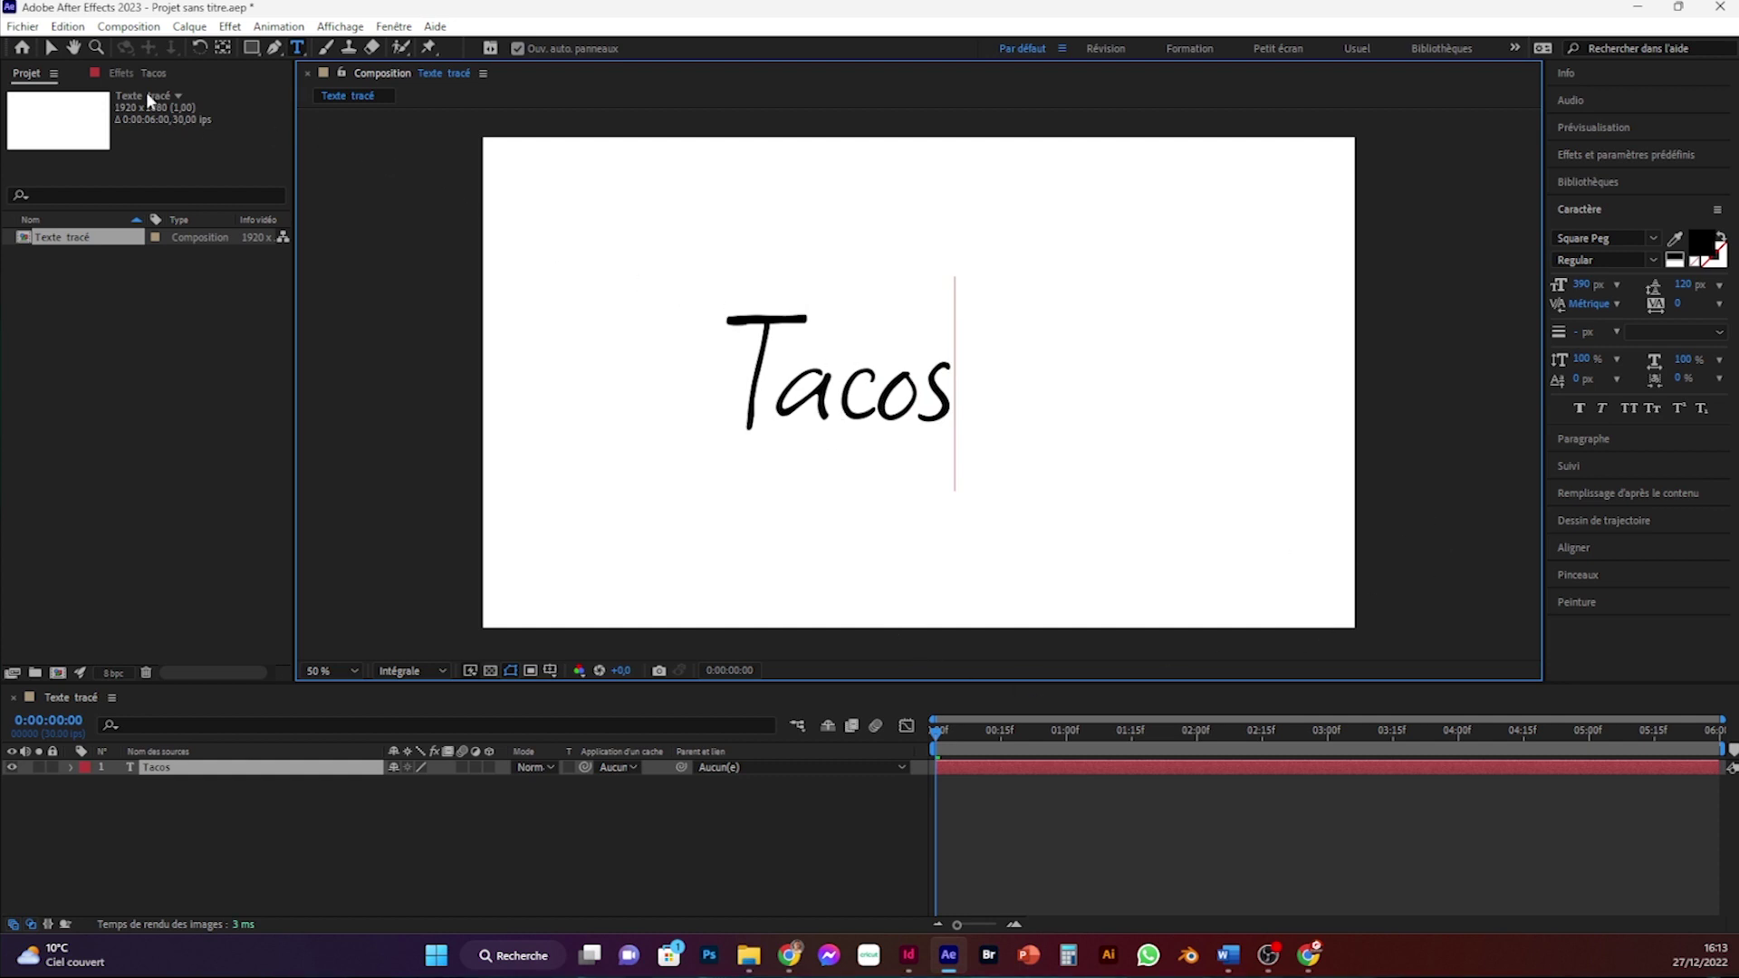
Center the anchor point of the Tacos text layer and align the layer to the composition's horizontal and vertical center
{"action": "left_click", "coordinate": [52, 50]}
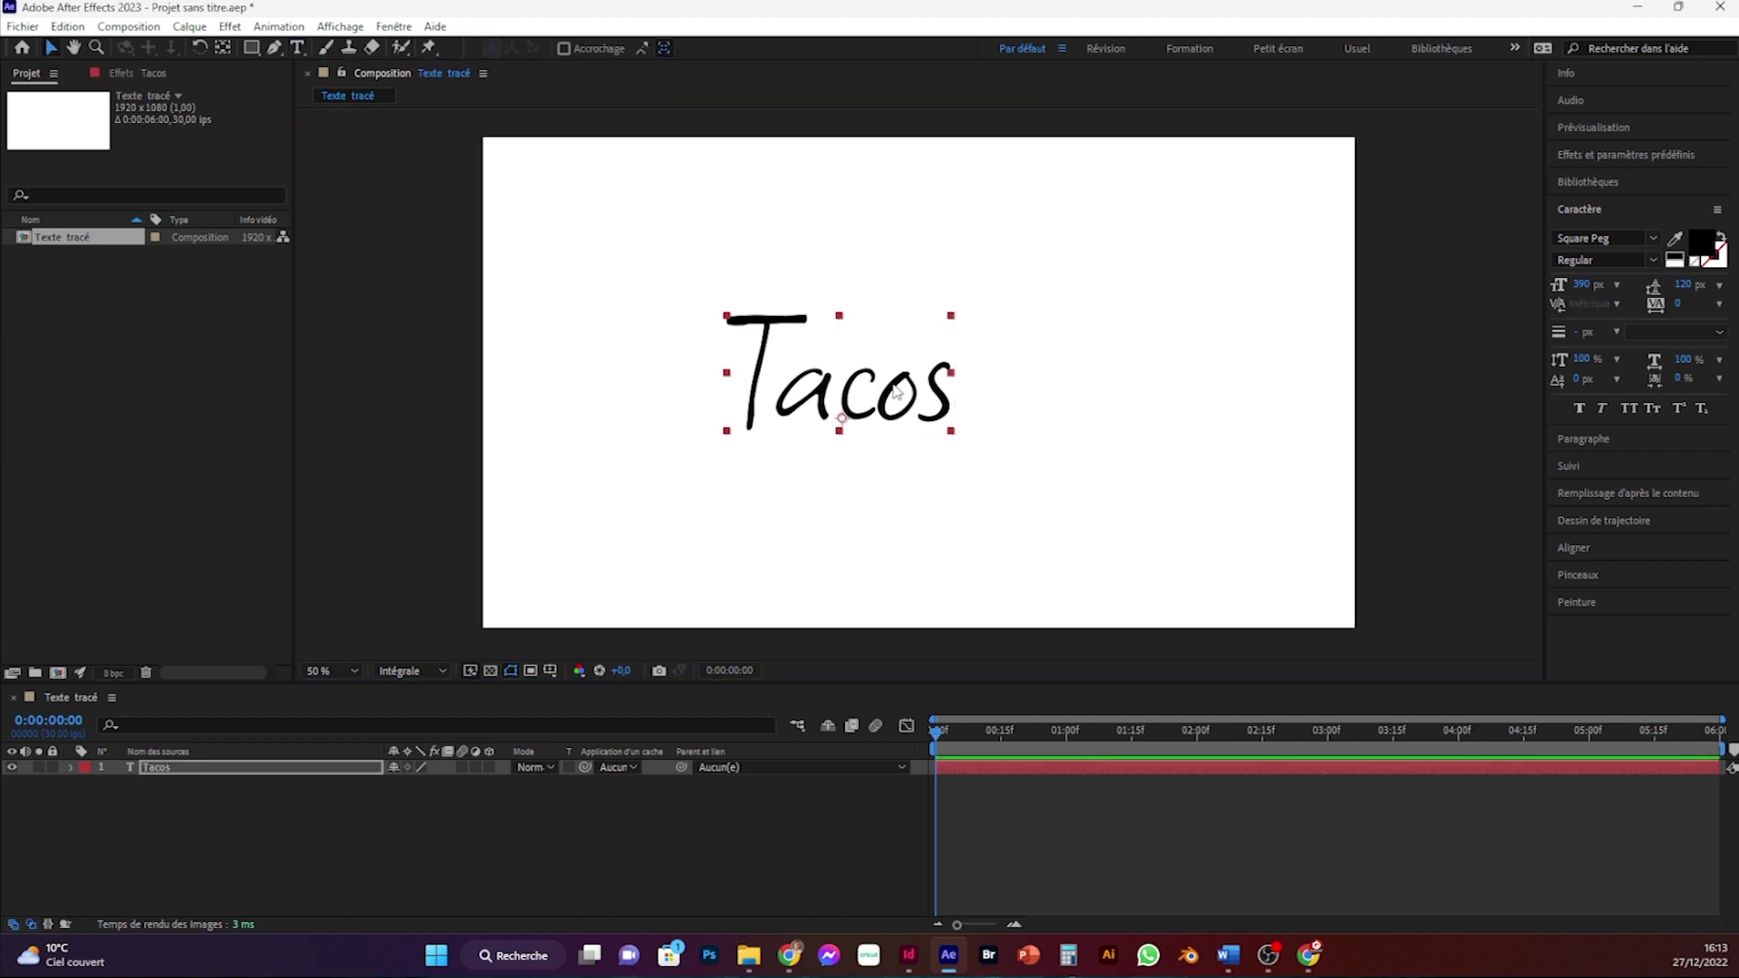
{"action": "double_click", "coordinate": [226, 52], "text": "ctrl"}
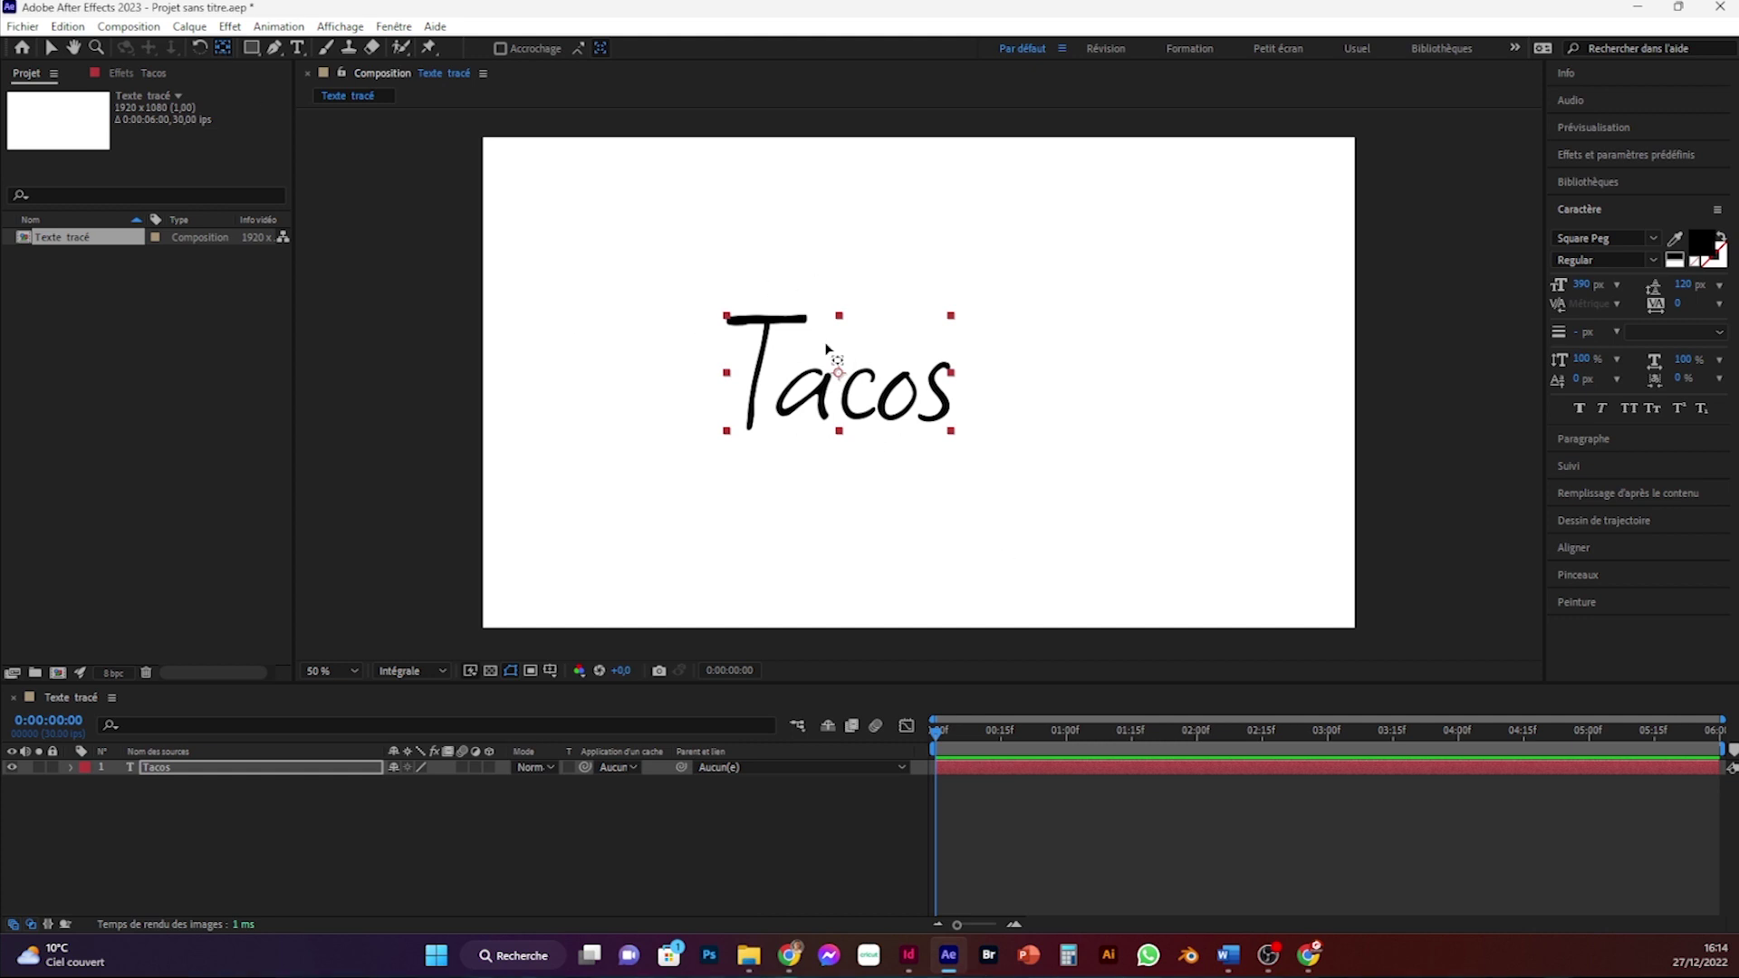
{"action": "left_click", "coordinate": [1584, 317]}
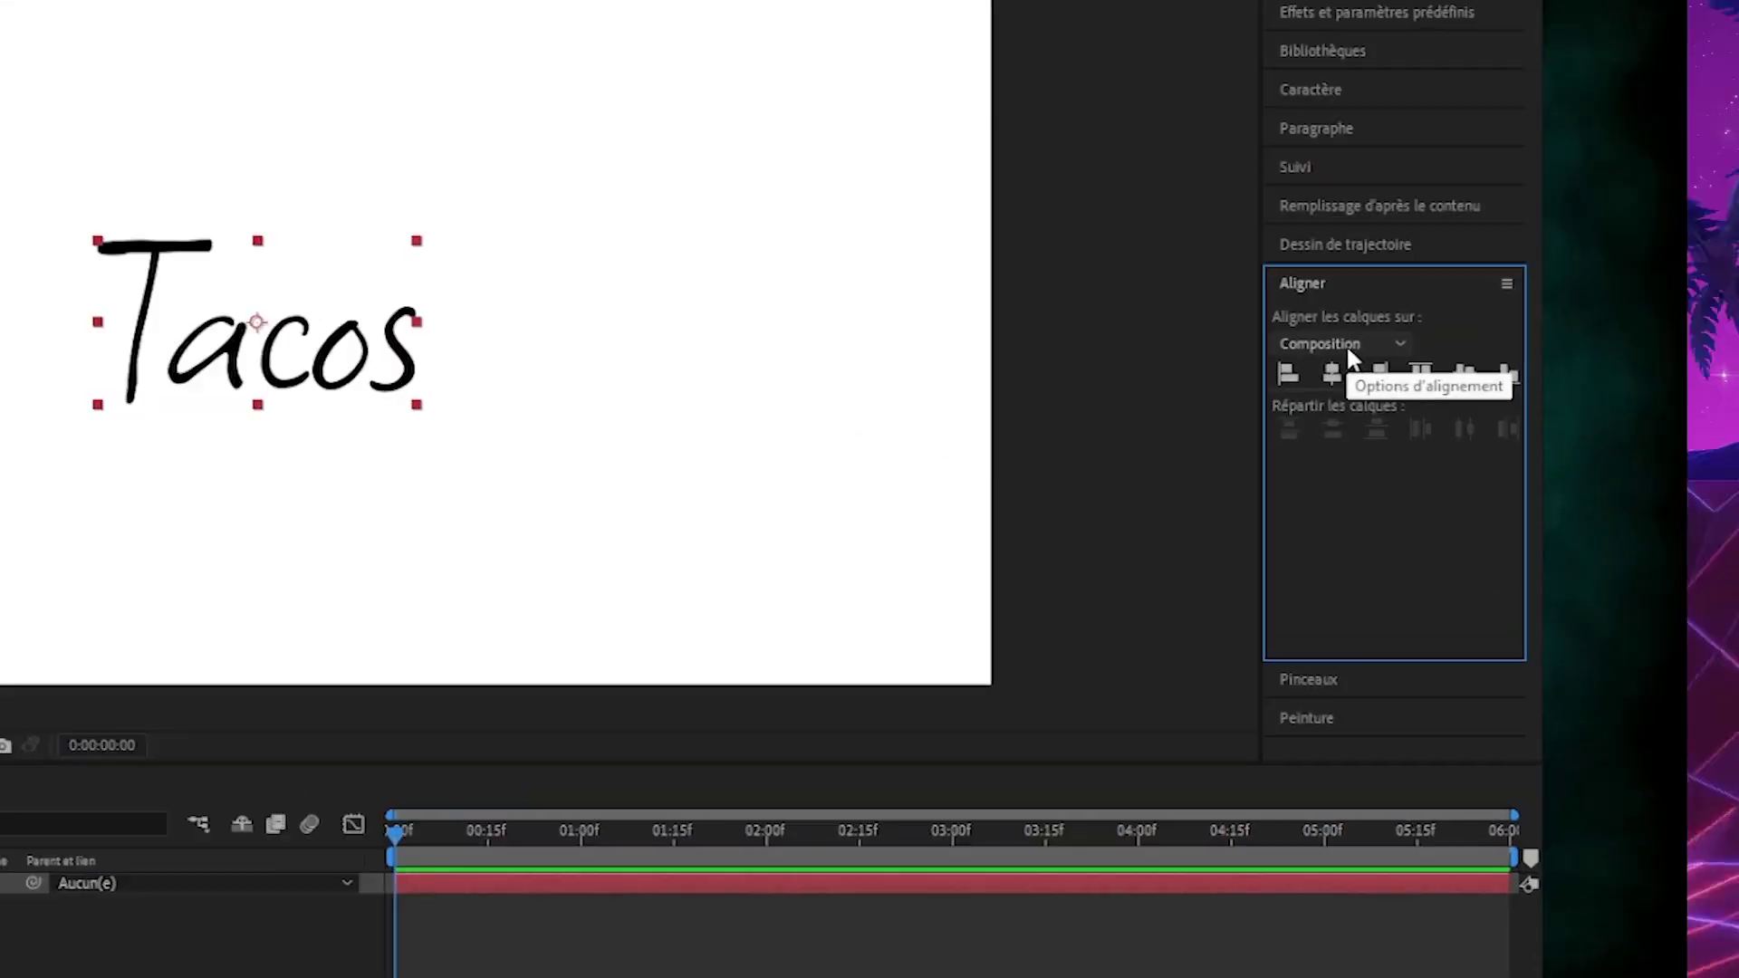
{"action": "left_click", "coordinate": [779, 303]}
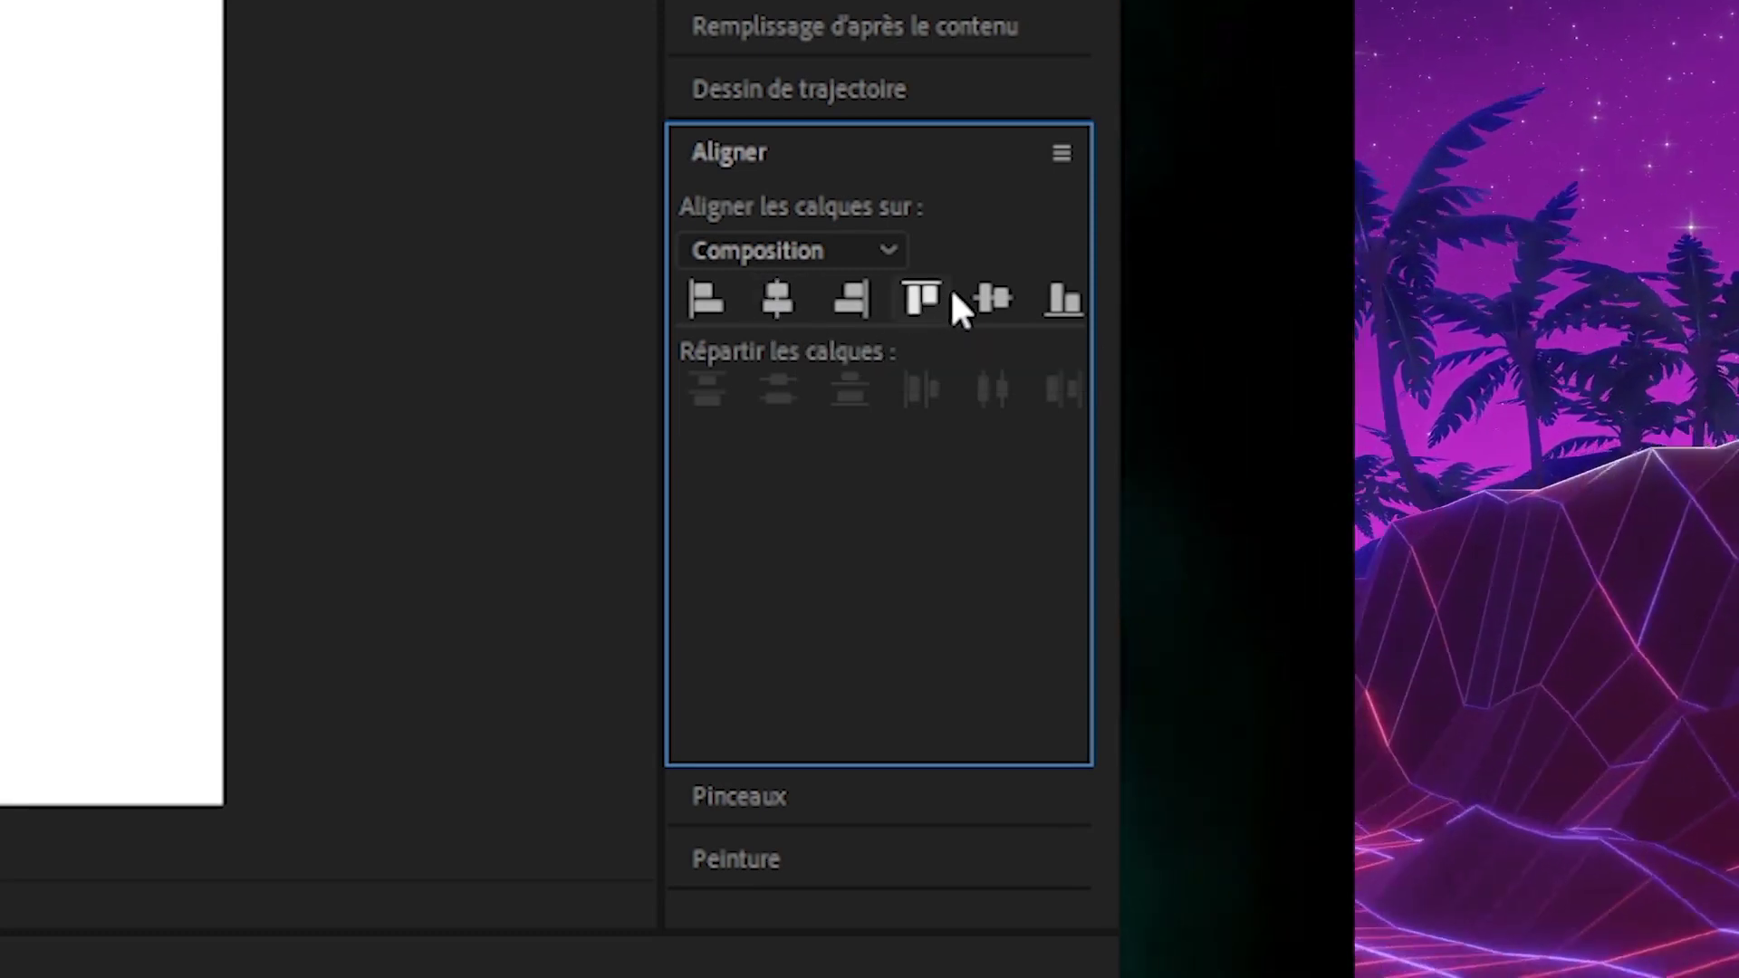
{"action": "left_click", "coordinate": [994, 303]}
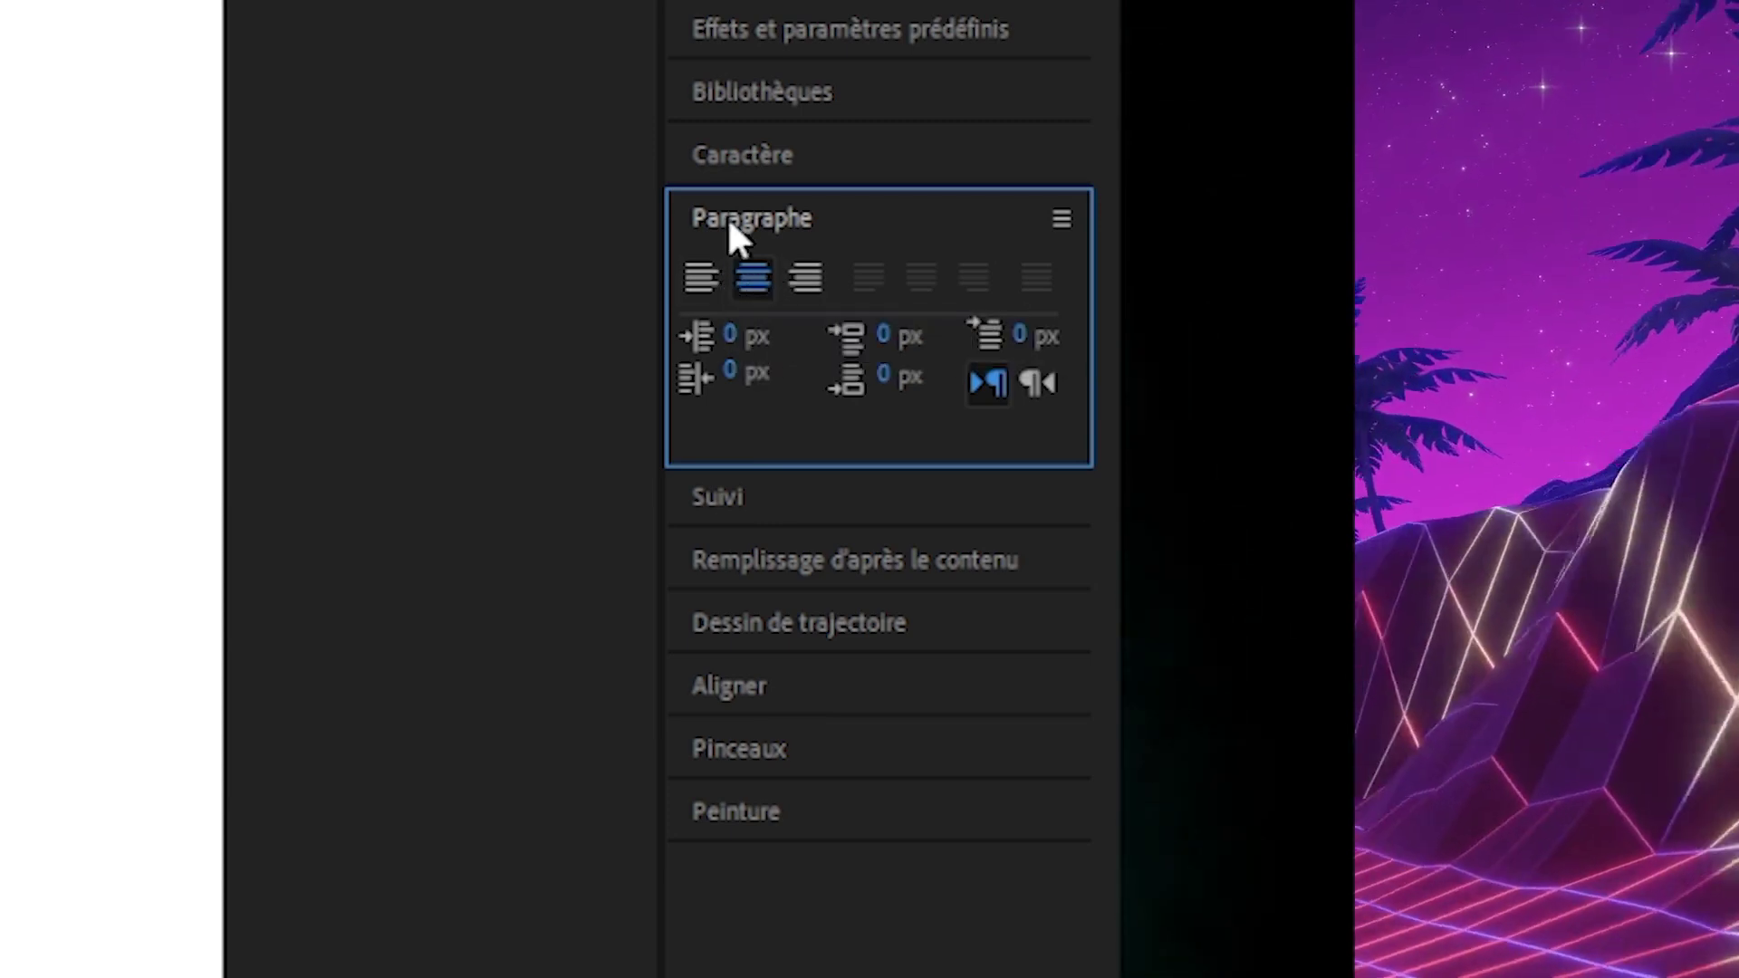
{"action": "left_click", "coordinate": [716, 161]}
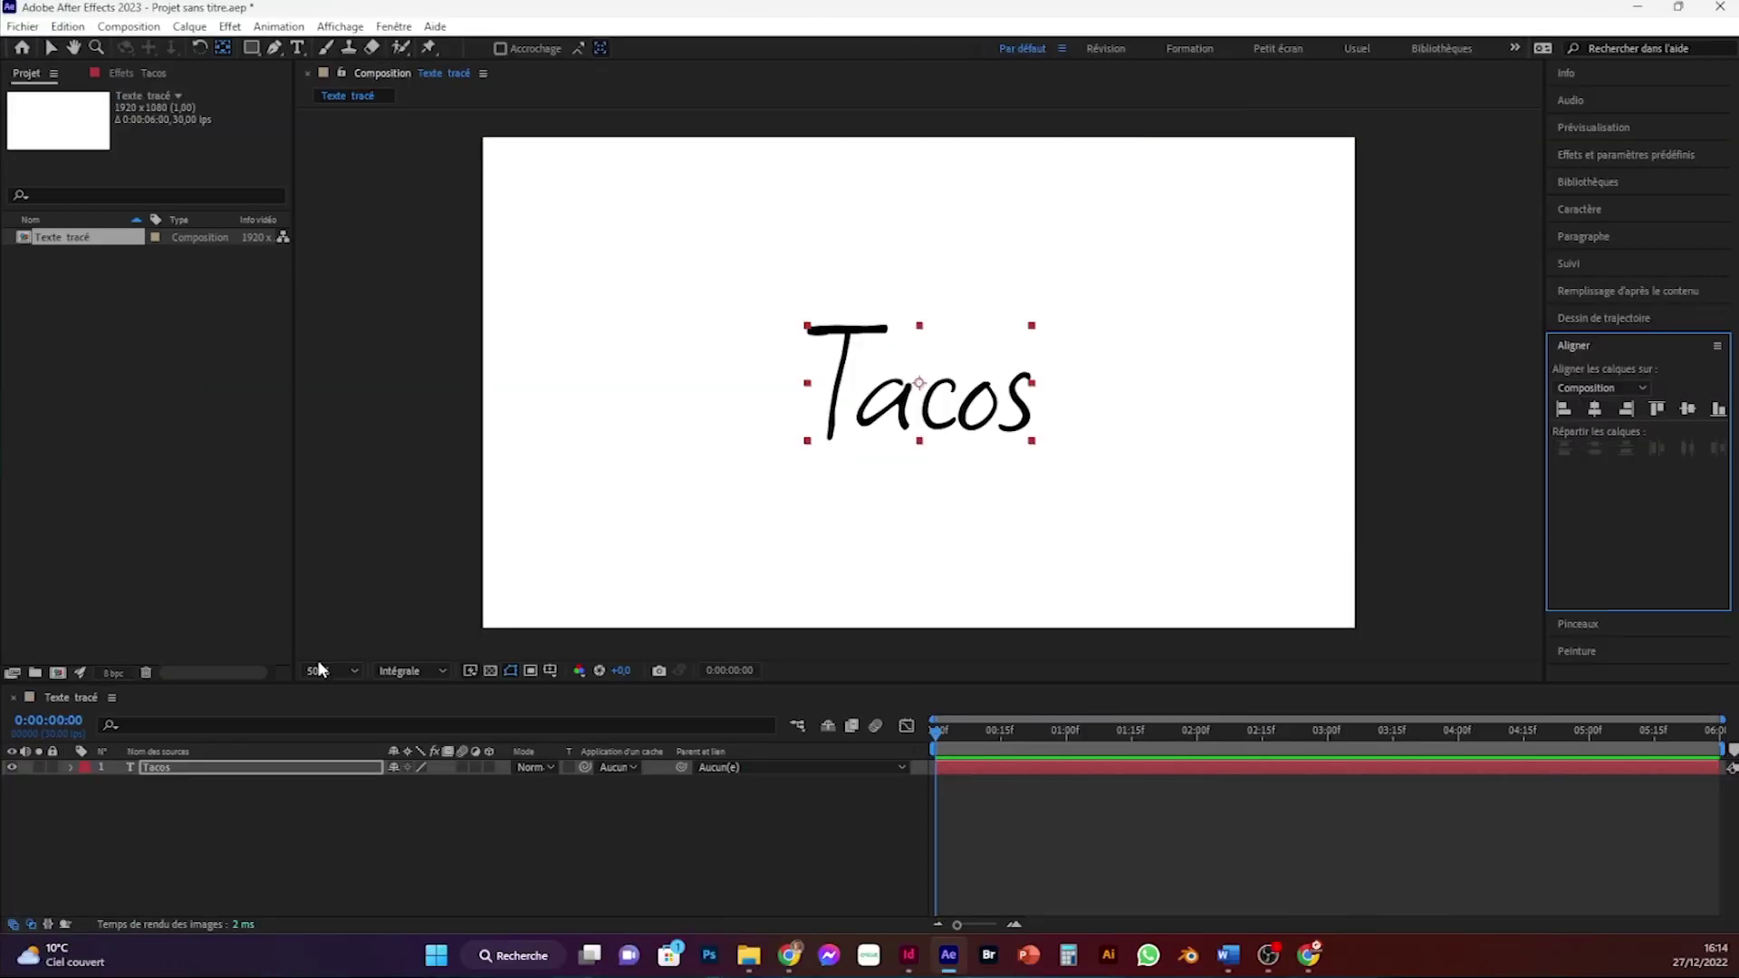
Trace the stem of the T from top to bottom with a Pen mask path on the text layer, ending just outside the letter
{"action": "key", "text": "g"}
{"action": "left_click", "coordinate": [275, 47]}
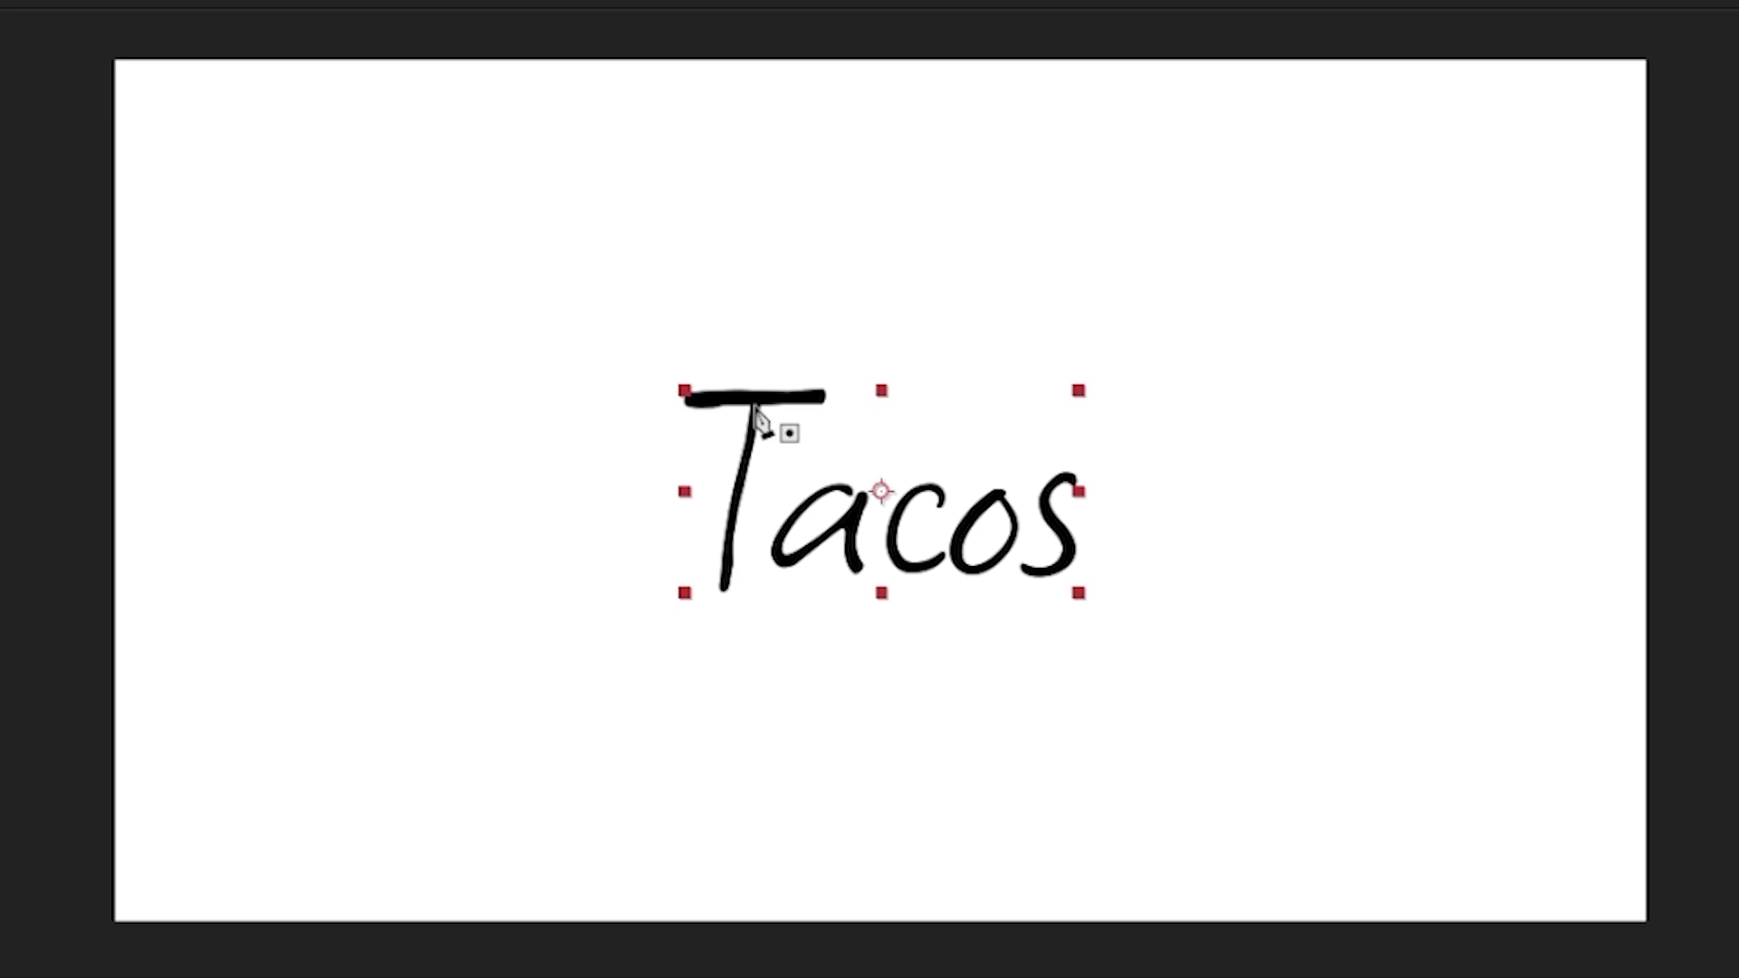
{"action": "left_click", "coordinate": [755, 406]}
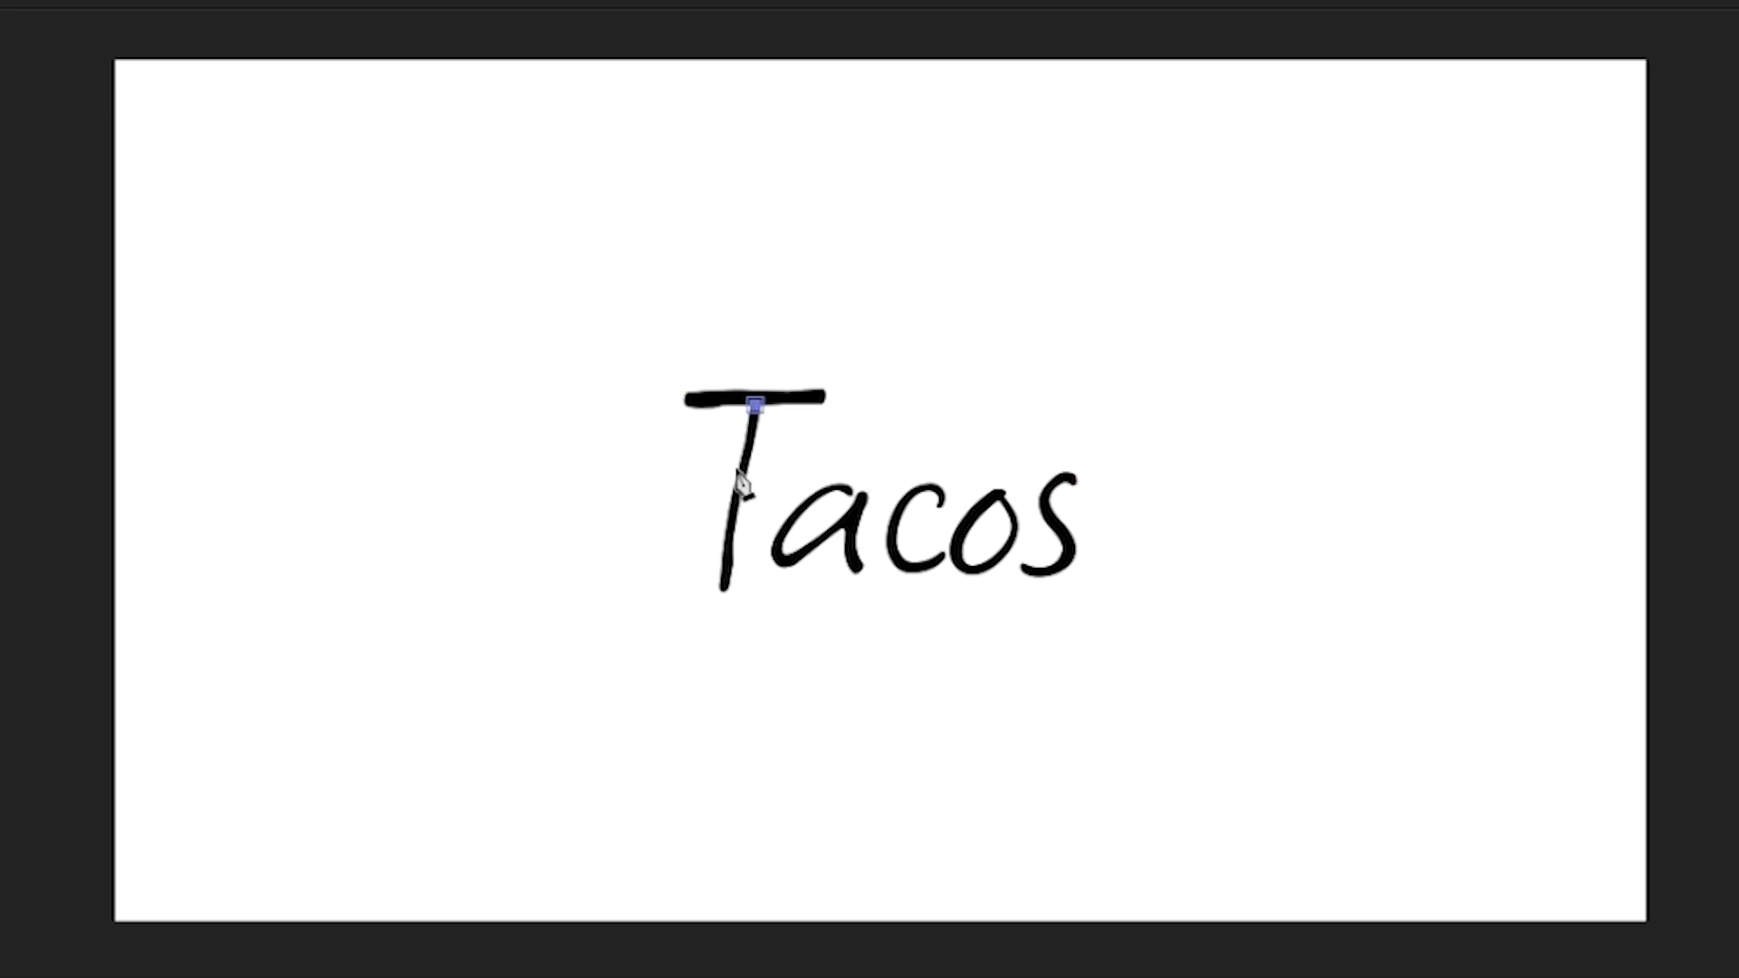
{"action": "left_click", "coordinate": [734, 504]}
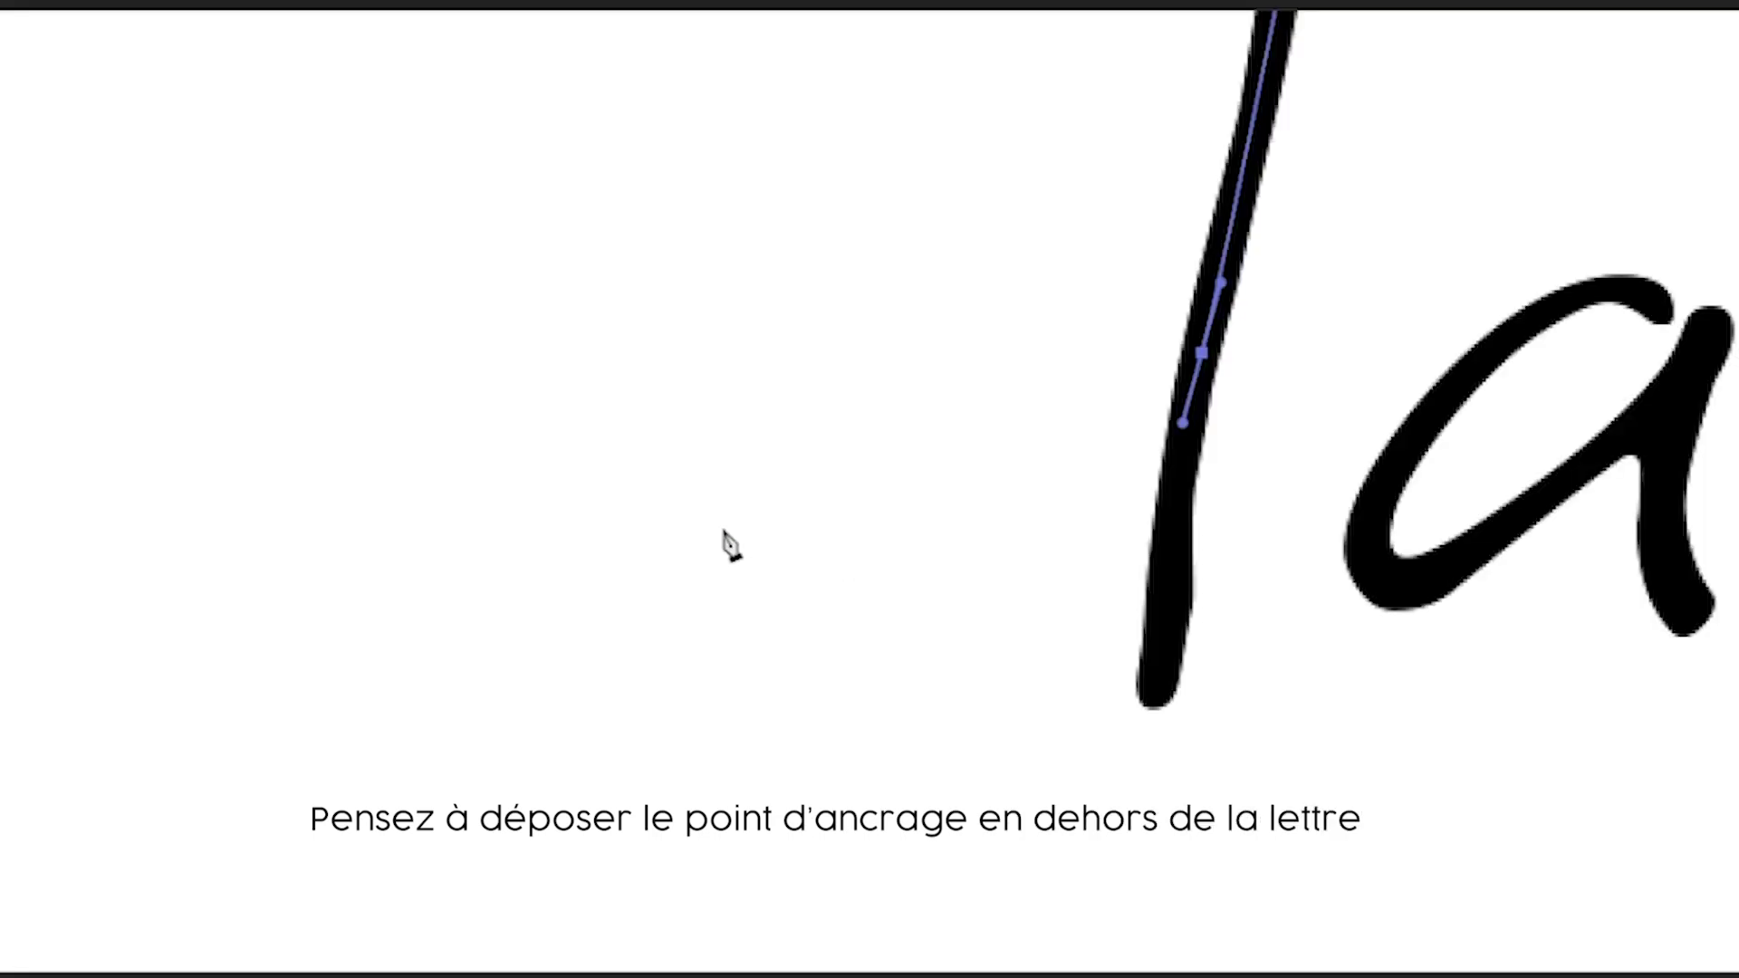
{"action": "left_click", "coordinate": [1016, 604]}
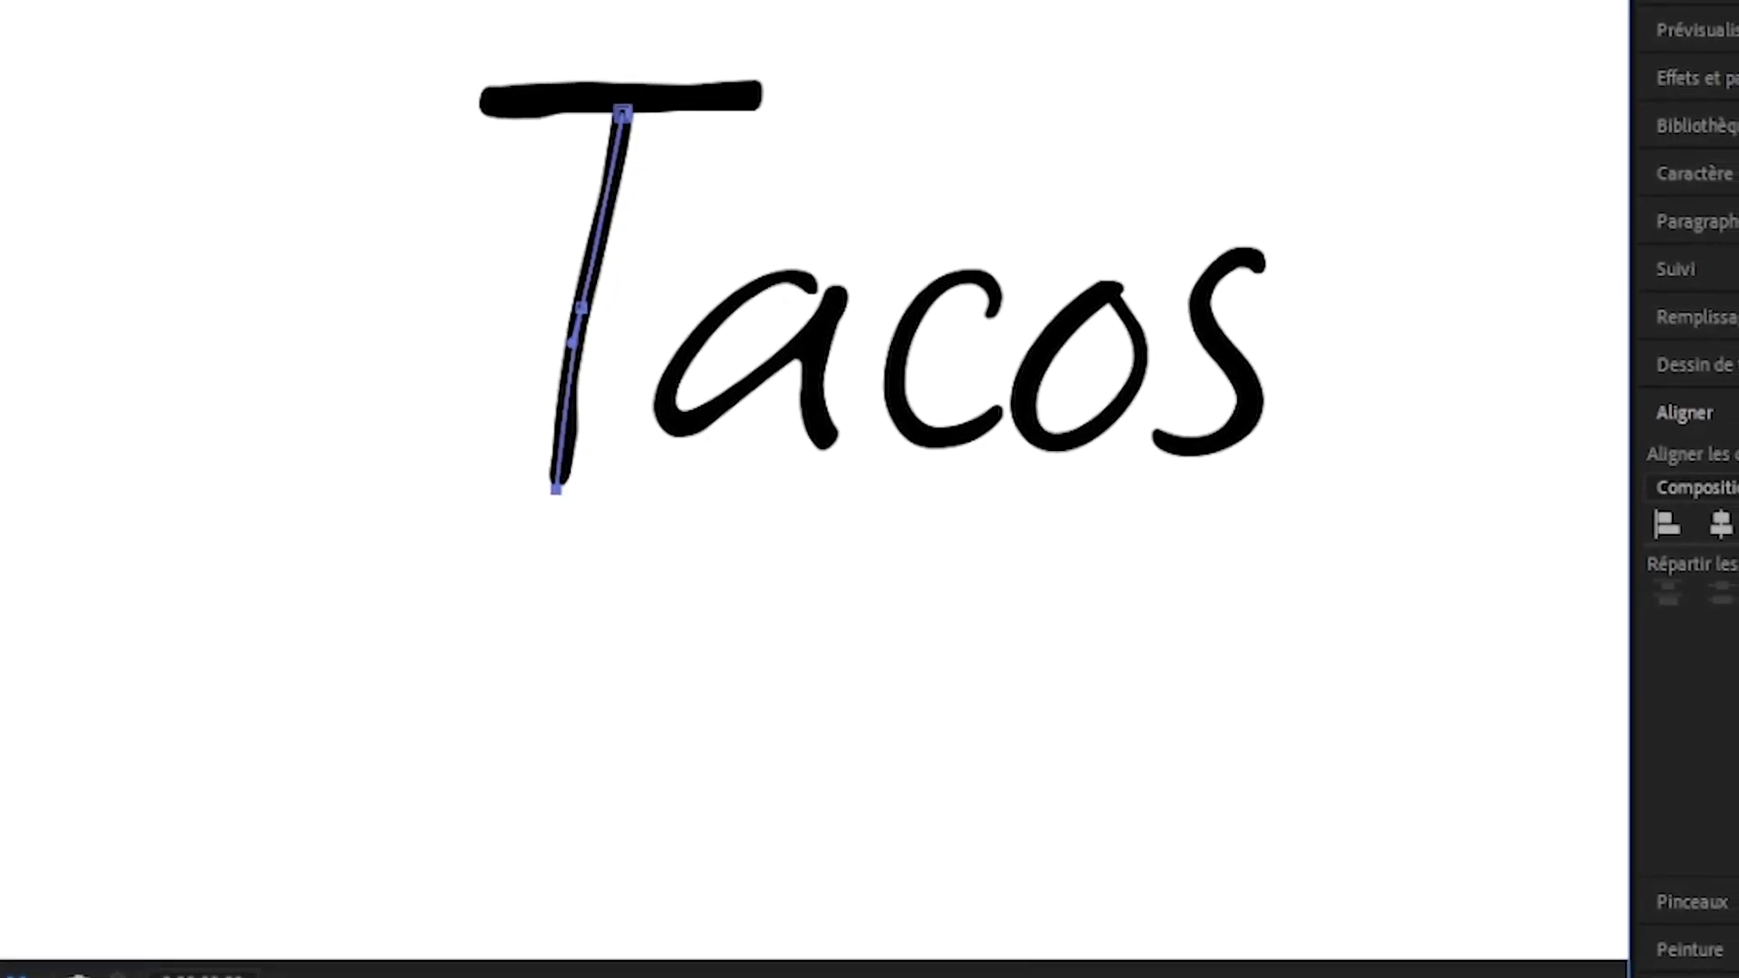
{"action": "key", "text": "v"}
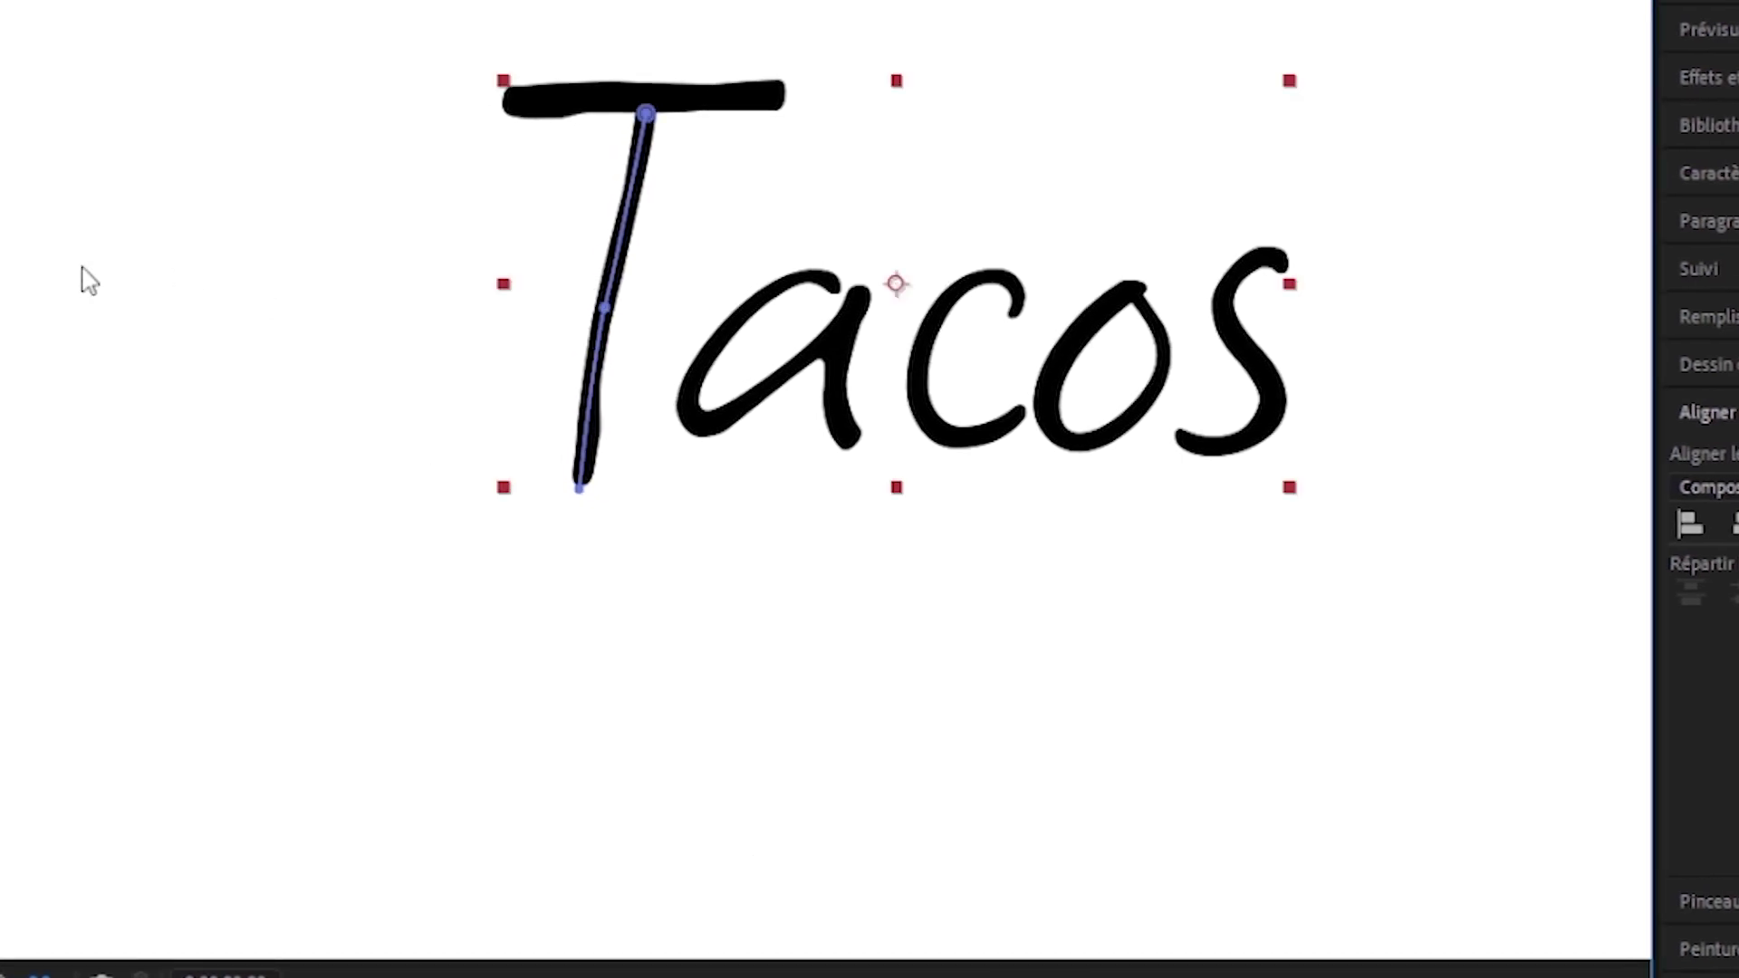
Draw a separate straight mask path along the crossbar of the T, starting and ending just outside the letter
{"action": "key", "text": "g"}
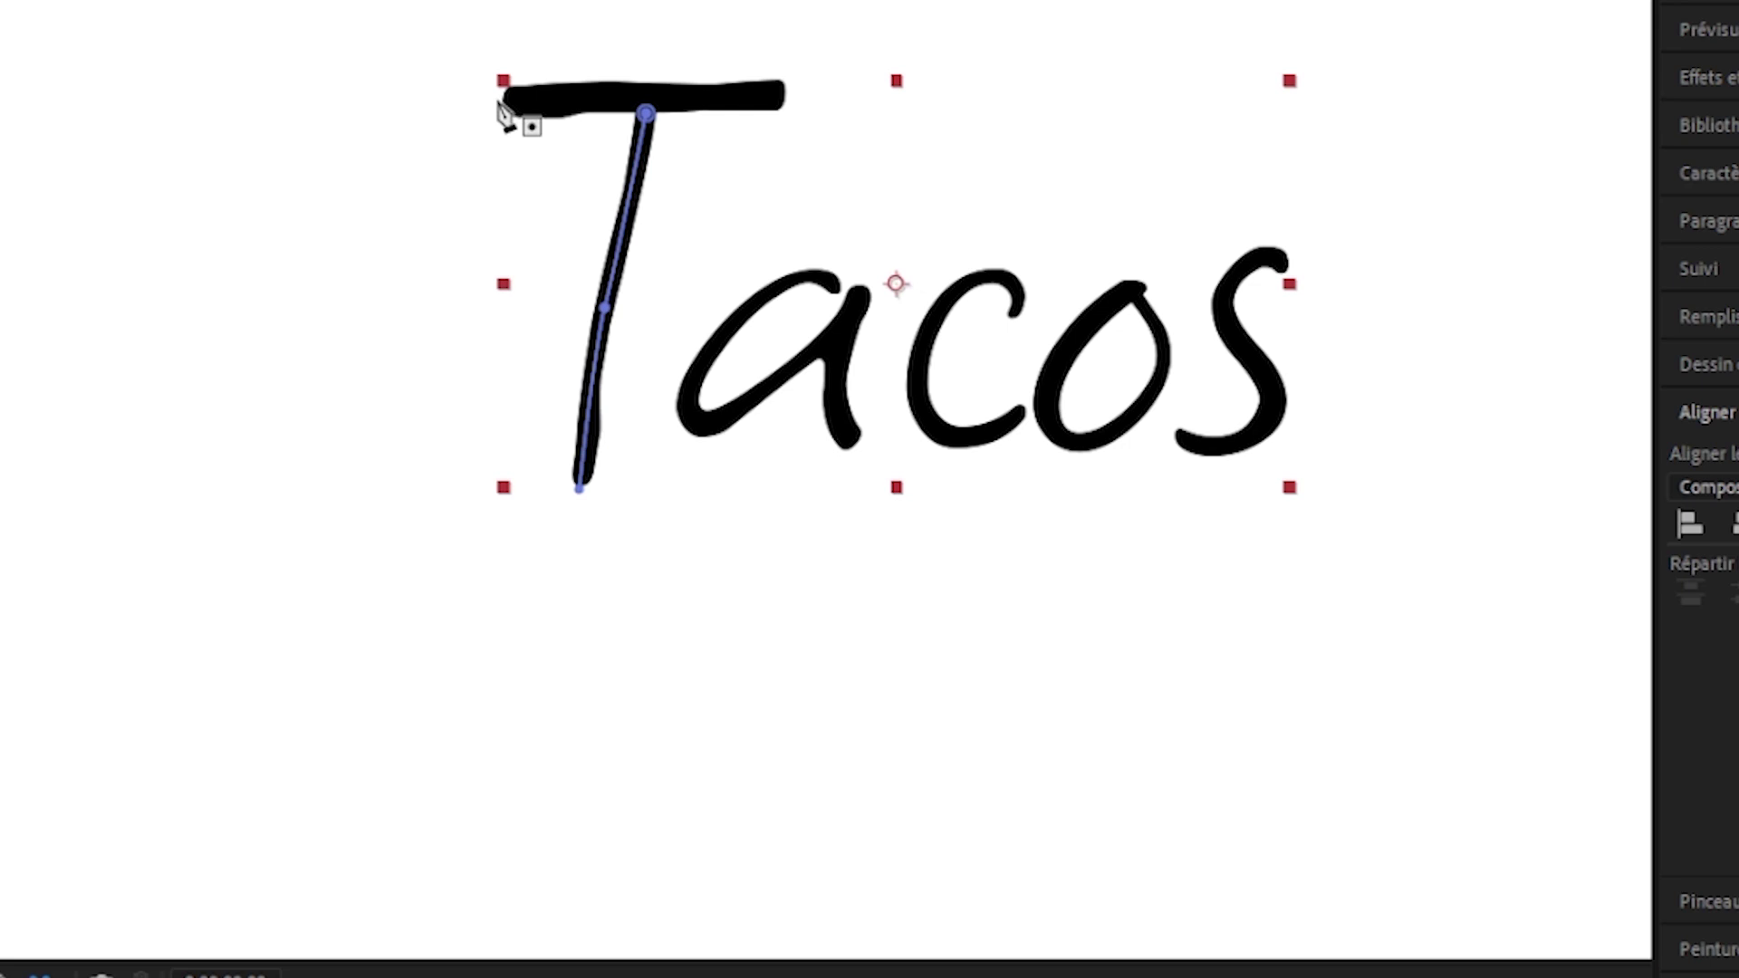
{"action": "left_click", "coordinate": [496, 98]}
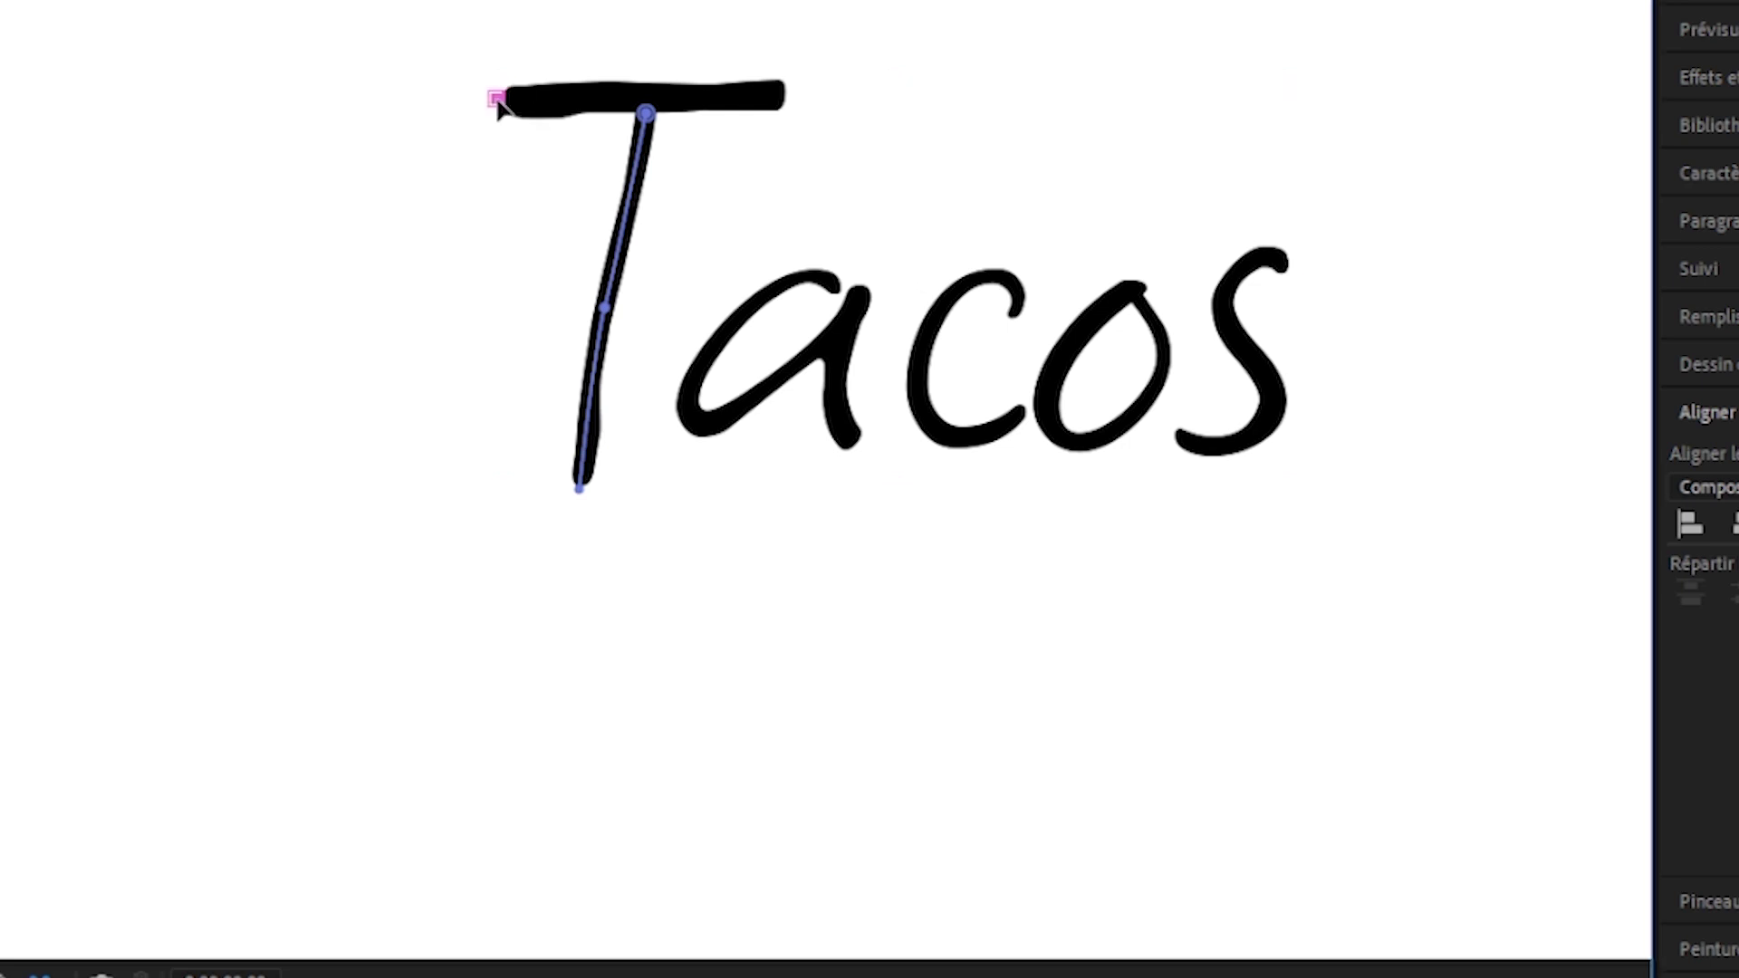
{"action": "left_click", "coordinate": [789, 93]}
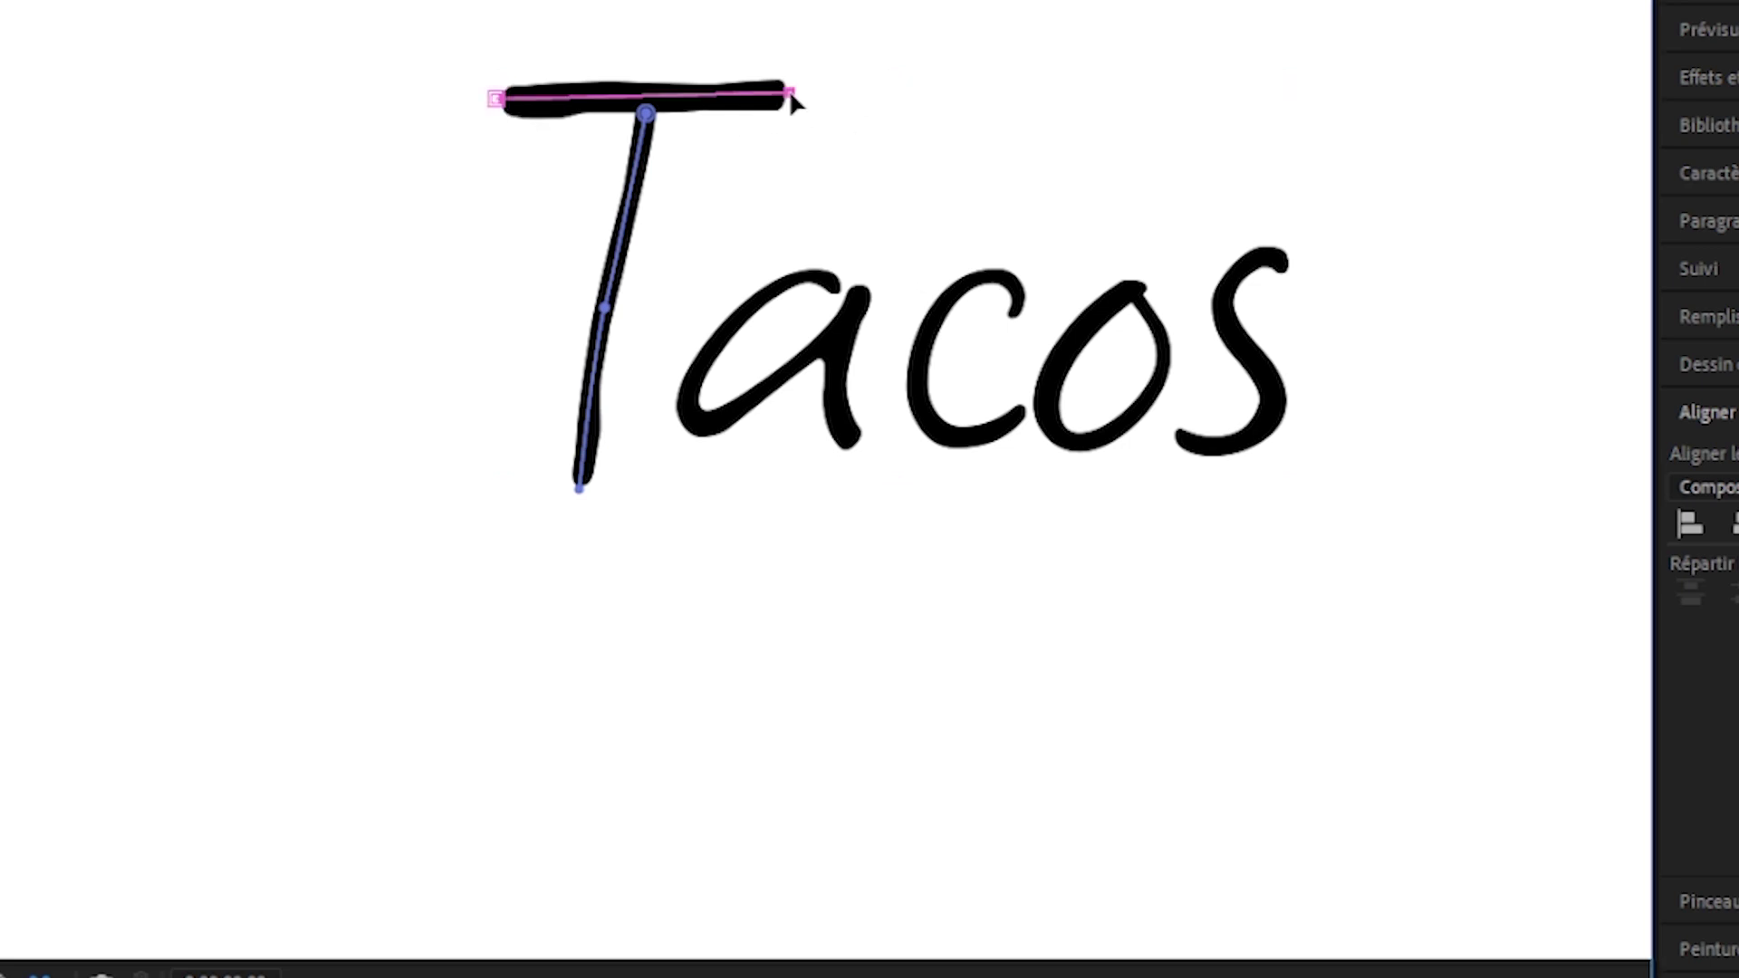
Trace the letter a with a curved open mask path following its handwriting stroke through to the tail
{"action": "left_click", "coordinate": [840, 290]}
{"action": "left_click_drag", "start_coordinate": [784, 280], "coordinate": [752, 299]}
{"action": "key", "text": "."}
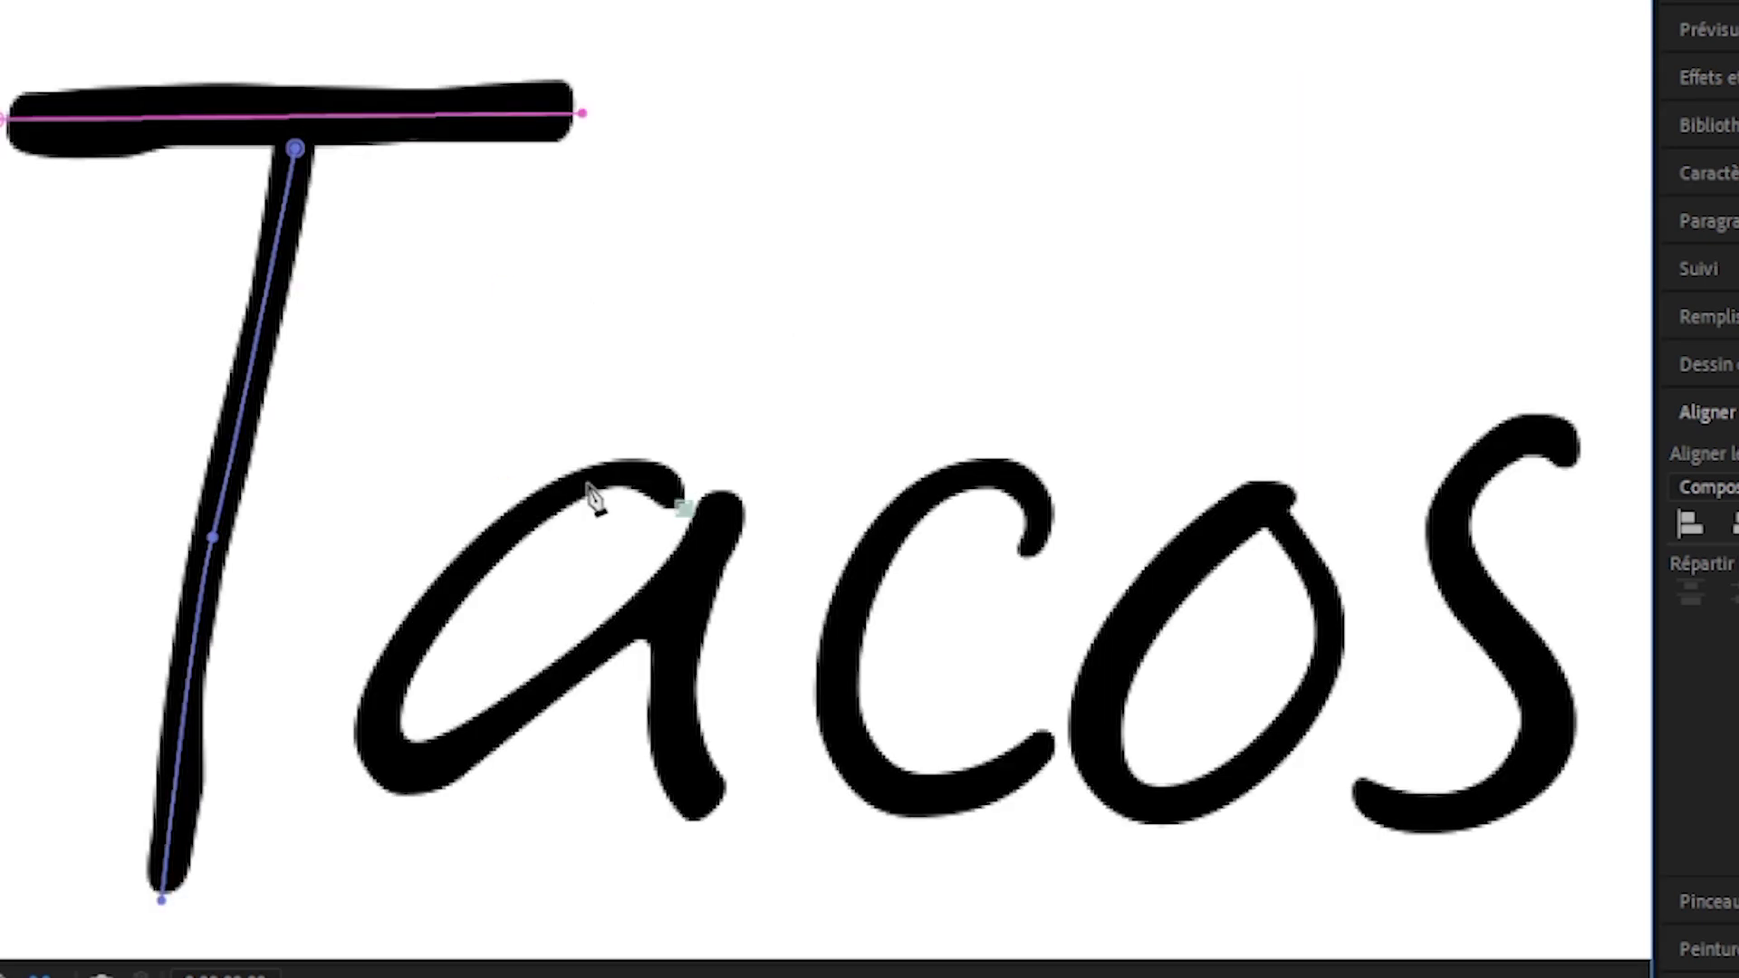
{"action": "left_click_drag", "start_coordinate": [378, 724], "coordinate": [369, 815]}
{"action": "left_click_drag", "start_coordinate": [498, 725], "coordinate": [522, 708]}
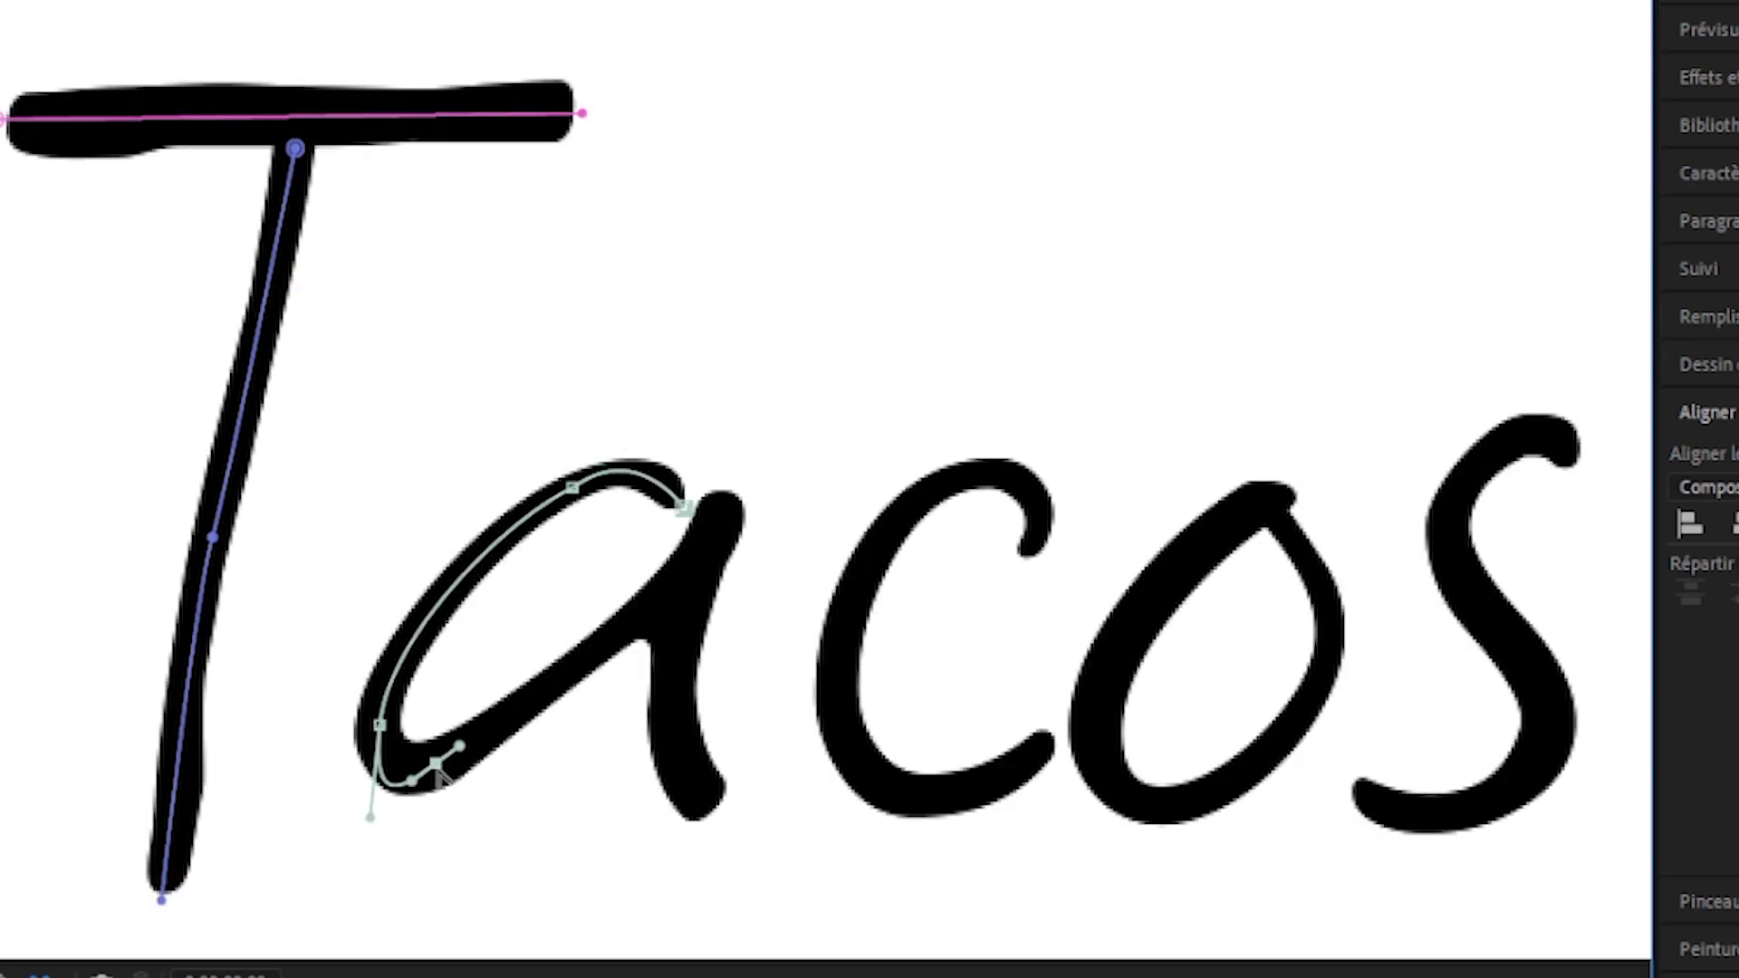
{"action": "left_click_drag", "start_coordinate": [730, 523], "coordinate": [722, 449]}
{"action": "left_click", "coordinate": [677, 634]}
{"action": "left_click_drag", "start_coordinate": [738, 822], "coordinate": [757, 818]}
Trace the letter c with its own curved open mask path from its upper tip to its lower tip
{"action": "left_click", "coordinate": [1016, 568]}
{"action": "left_click_drag", "start_coordinate": [1038, 499], "coordinate": [1019, 468]}
{"action": "left_click", "coordinate": [908, 510]}
{"action": "left_click_drag", "start_coordinate": [873, 779], "coordinate": [953, 840]}
{"action": "left_click", "coordinate": [1053, 730]}
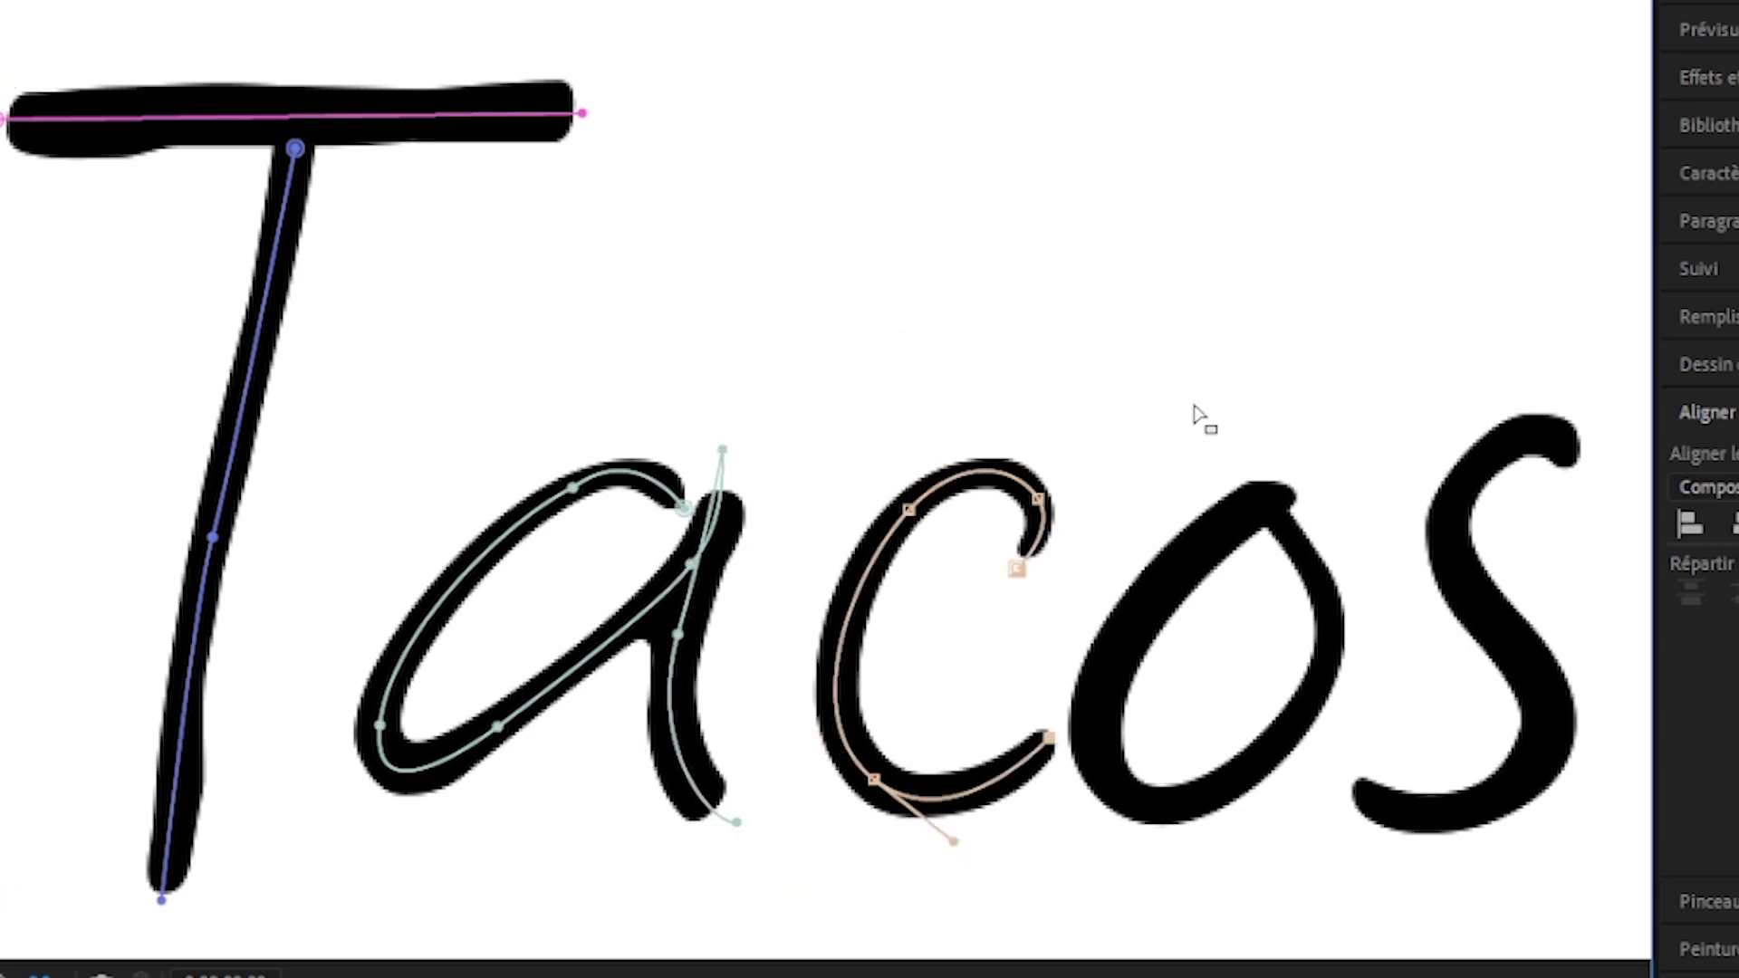
Trace the letter o with a separate curved mask path that loops back to its starting point above the letter
{"action": "left_click", "coordinate": [1294, 471]}
{"action": "left_click", "coordinate": [1128, 640]}
{"action": "mouse_move", "coordinate": [1141, 797]}
{"action": "left_mouse_down"}
{"action": "mouse_move", "coordinate": [1242, 854]}
{"action": "mouse_move", "coordinate": [1190, 833]}
{"action": "left_mouse_up"}
{"action": "left_click", "coordinate": [1282, 739]}
{"action": "left_click", "coordinate": [1325, 598]}
{"action": "left_click", "coordinate": [1293, 472]}
Trace the letter s with a separate curved open mask path from its upper tip to its lower end
{"action": "left_click", "coordinate": [1586, 464]}
{"action": "left_click", "coordinate": [1542, 438]}
{"action": "left_click_drag", "start_coordinate": [1451, 528], "coordinate": [1477, 587]}
{"action": "left_click_drag", "start_coordinate": [1546, 717], "coordinate": [1541, 768]}
{"action": "left_click_drag", "start_coordinate": [1460, 812], "coordinate": [1424, 823]}
{"action": "left_click_drag", "start_coordinate": [1349, 766], "coordinate": [1329, 725]}
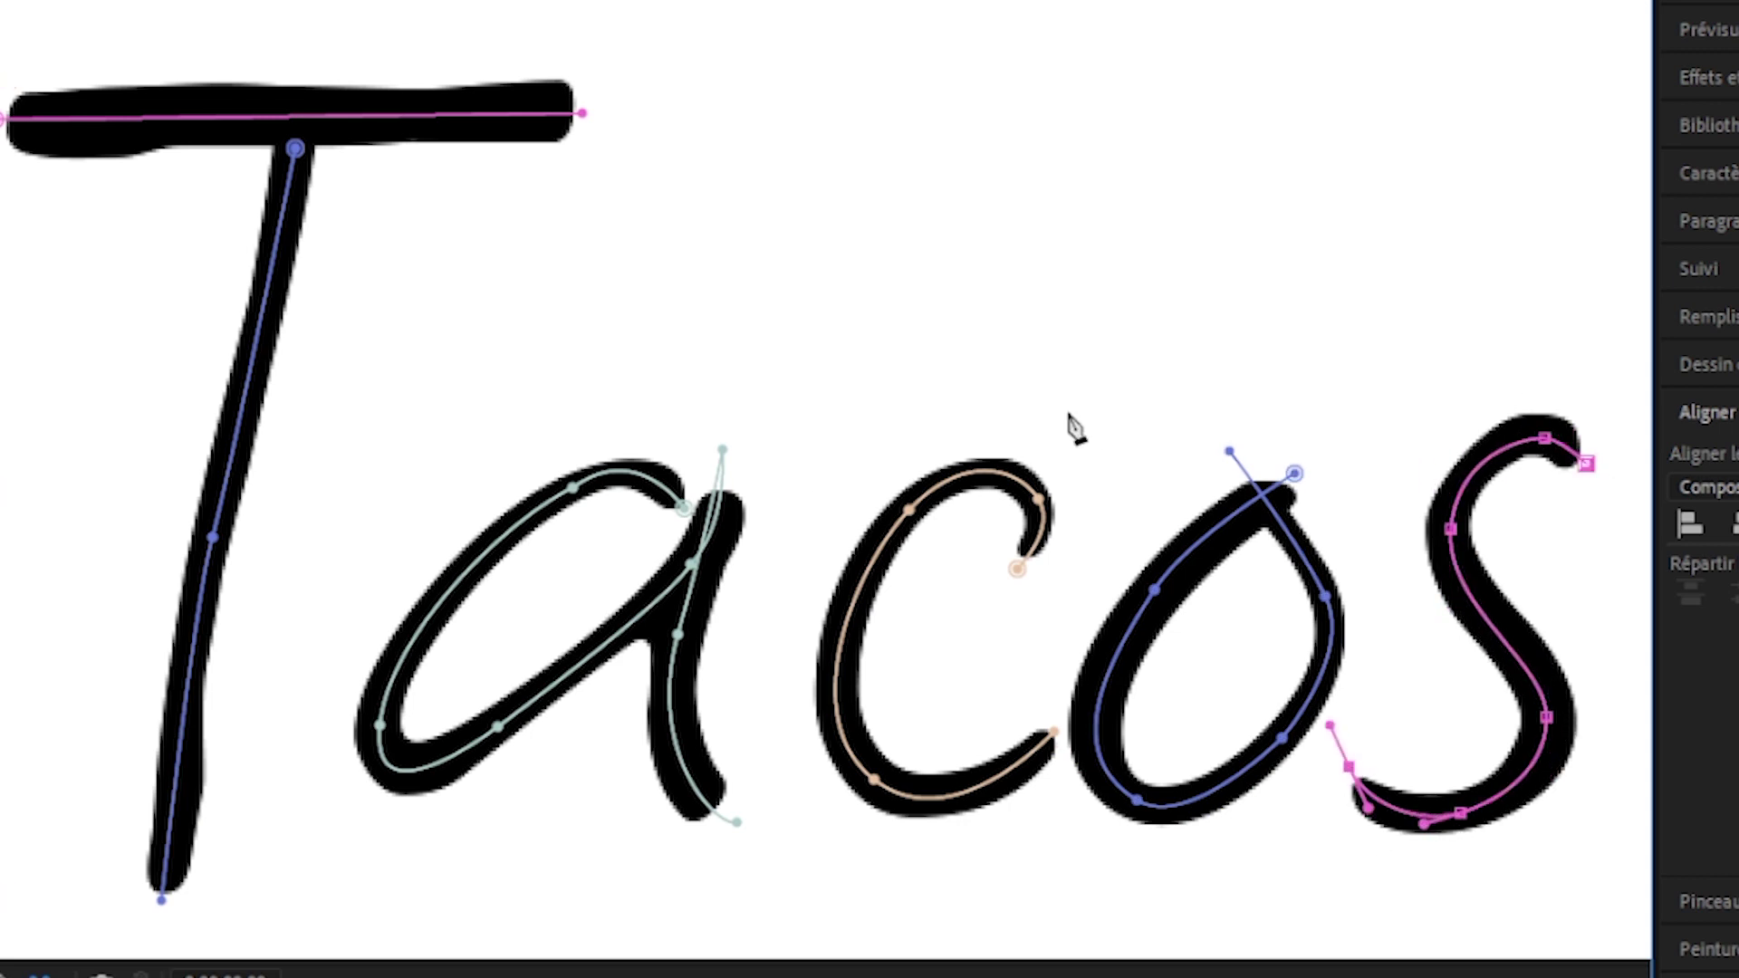
Refine the curves of the mask paths on the s and the a so they follow the centers of the letter strokes
{"action": "scroll", "coordinate": [664, 372], "scroll_direction": "down", "scroll_amount": 2}
{"action": "left_click_drag", "start_coordinate": [664, 373], "coordinate": [633, 365]}
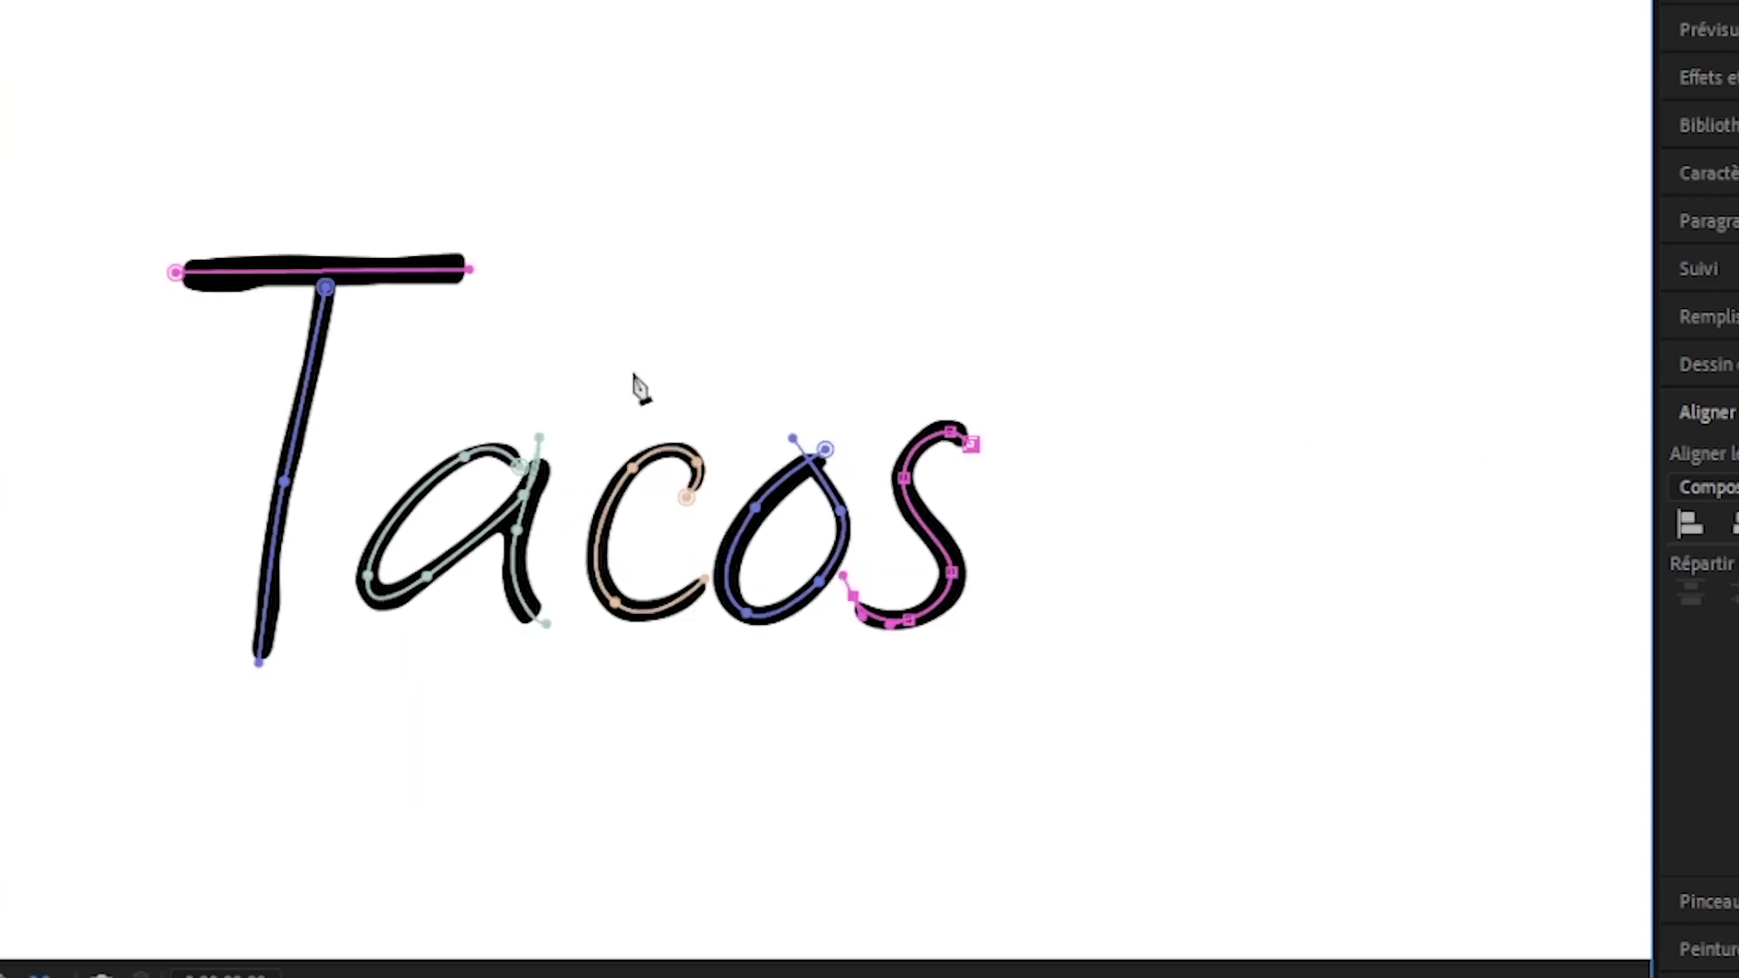
{"action": "scroll", "coordinate": [625, 416], "scroll_direction": "up", "scroll_amount": 2}
{"action": "left_click_drag", "start_coordinate": [537, 407], "coordinate": [621, 289]}
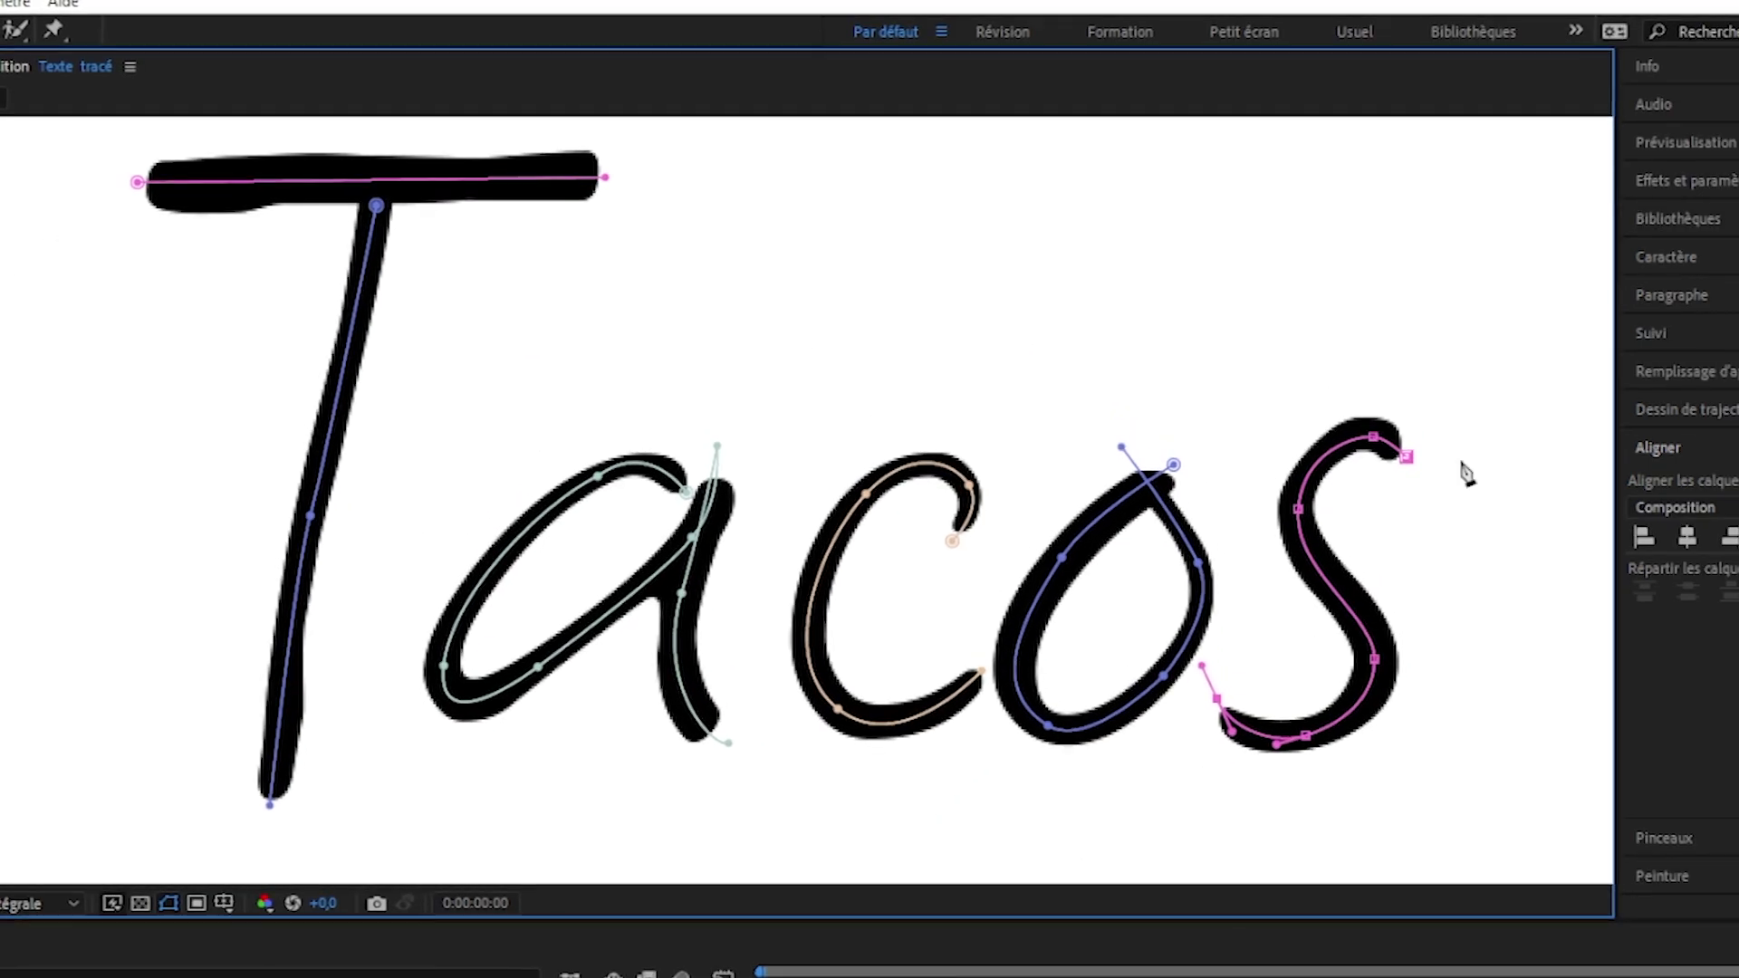
{"action": "left_click_drag", "start_coordinate": [1297, 509], "coordinate": [1292, 574]}
{"action": "left_click_drag", "start_coordinate": [1374, 660], "coordinate": [1377, 605]}
{"action": "left_click", "coordinate": [738, 534]}
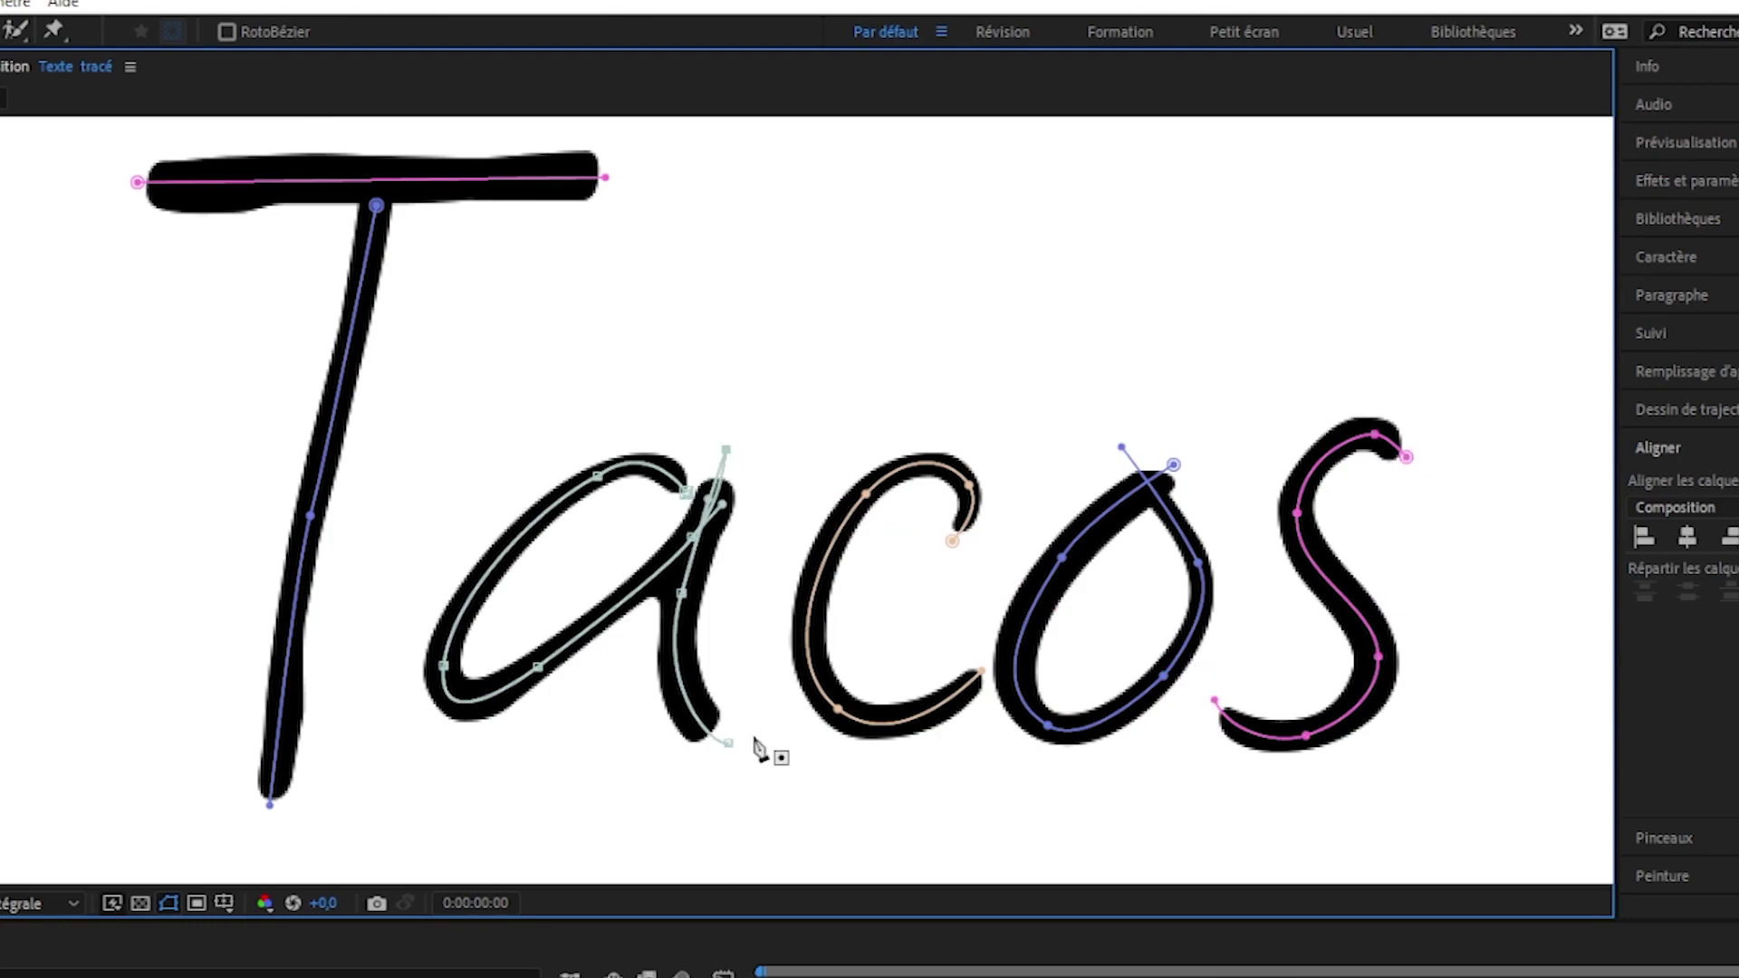
Apply the Trait effect from the Générer category to the Tacos text layer
{"action": "left_click", "coordinate": [222, 21]}
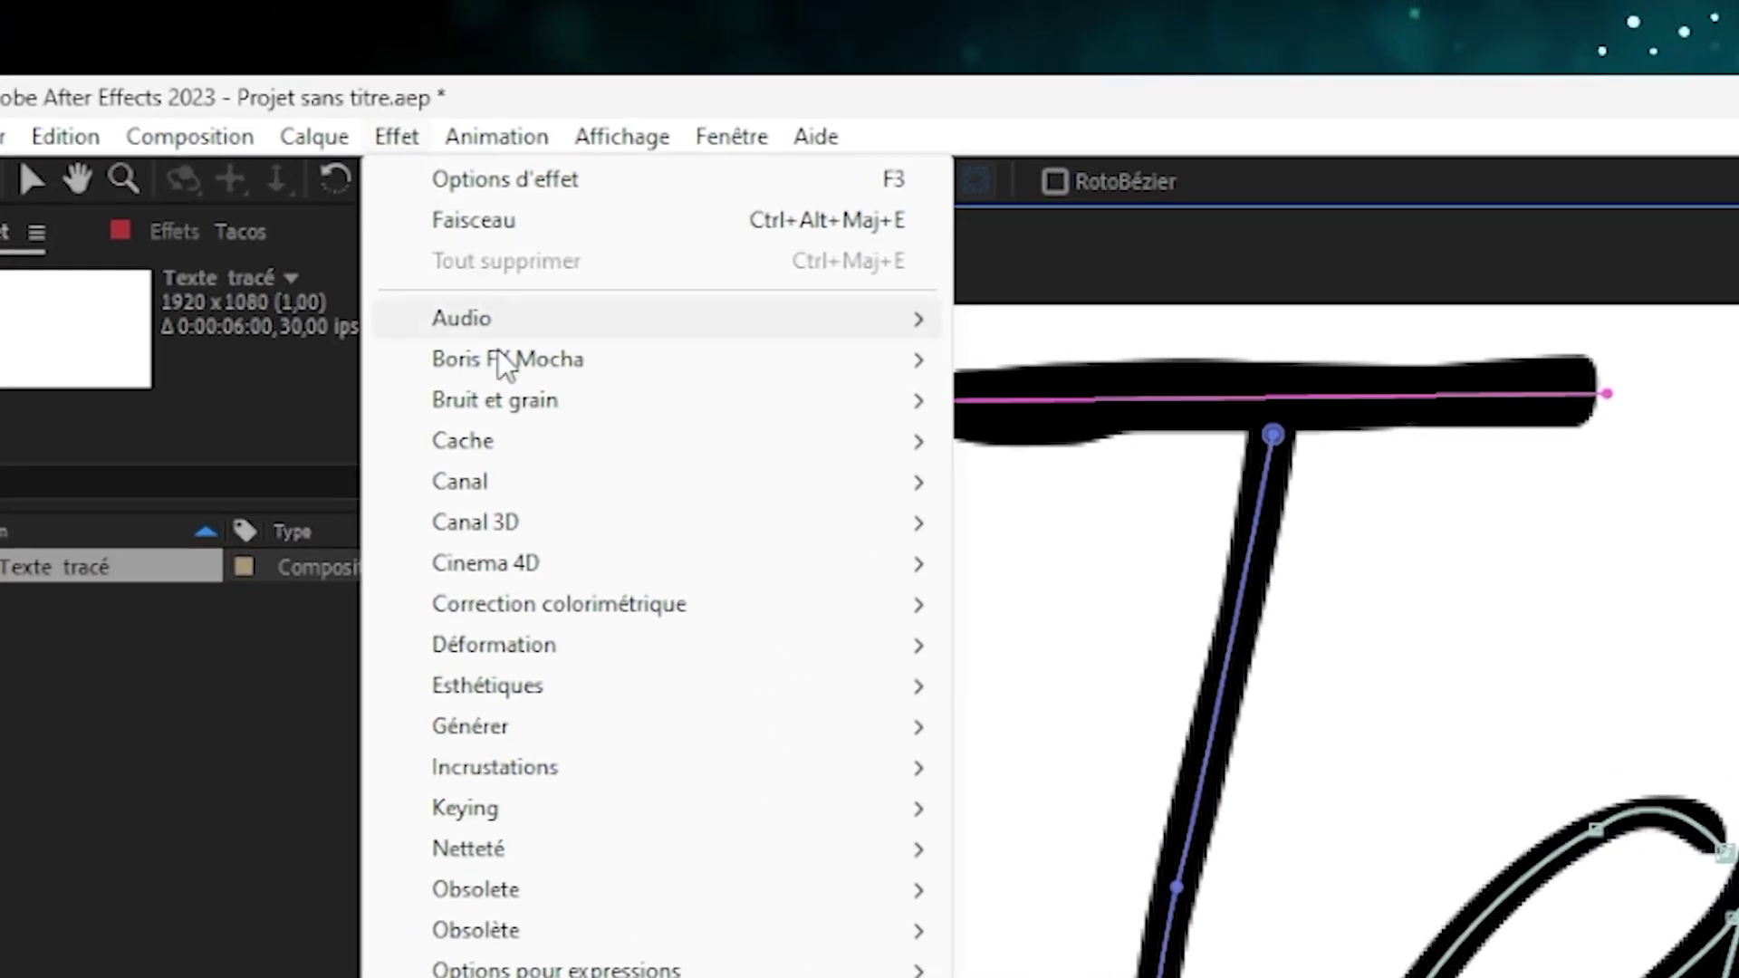
{"action": "mouse_move", "coordinate": [540, 726]}
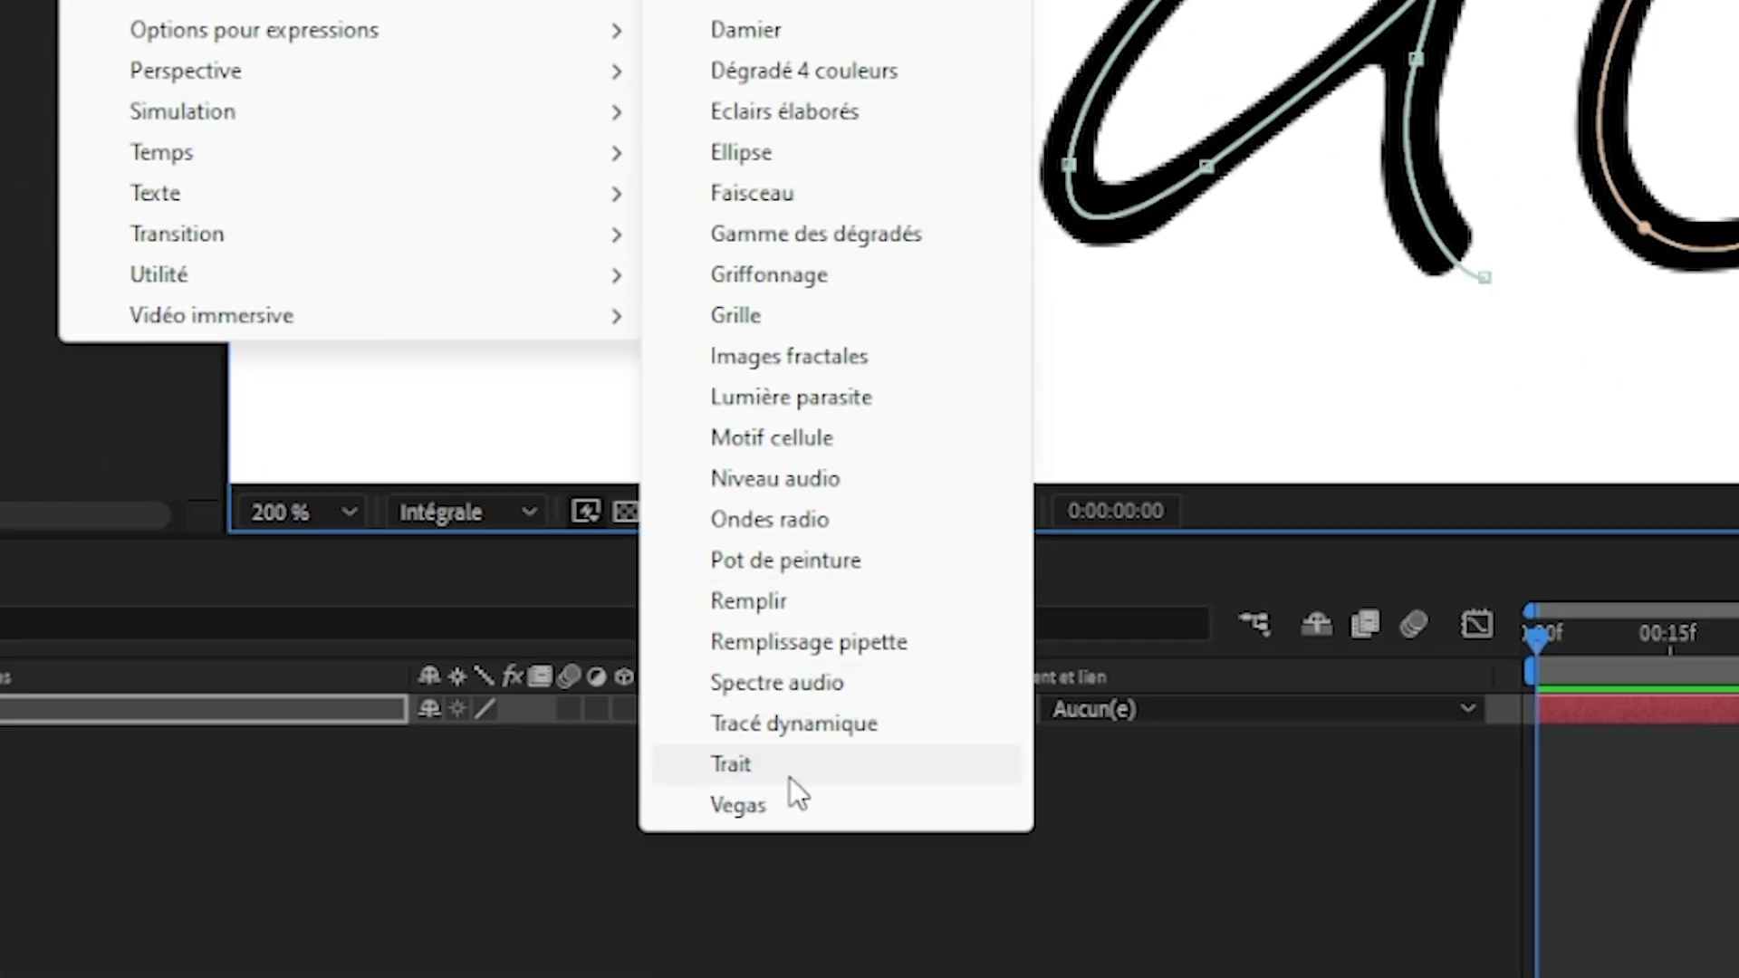
{"action": "left_click", "coordinate": [789, 777]}
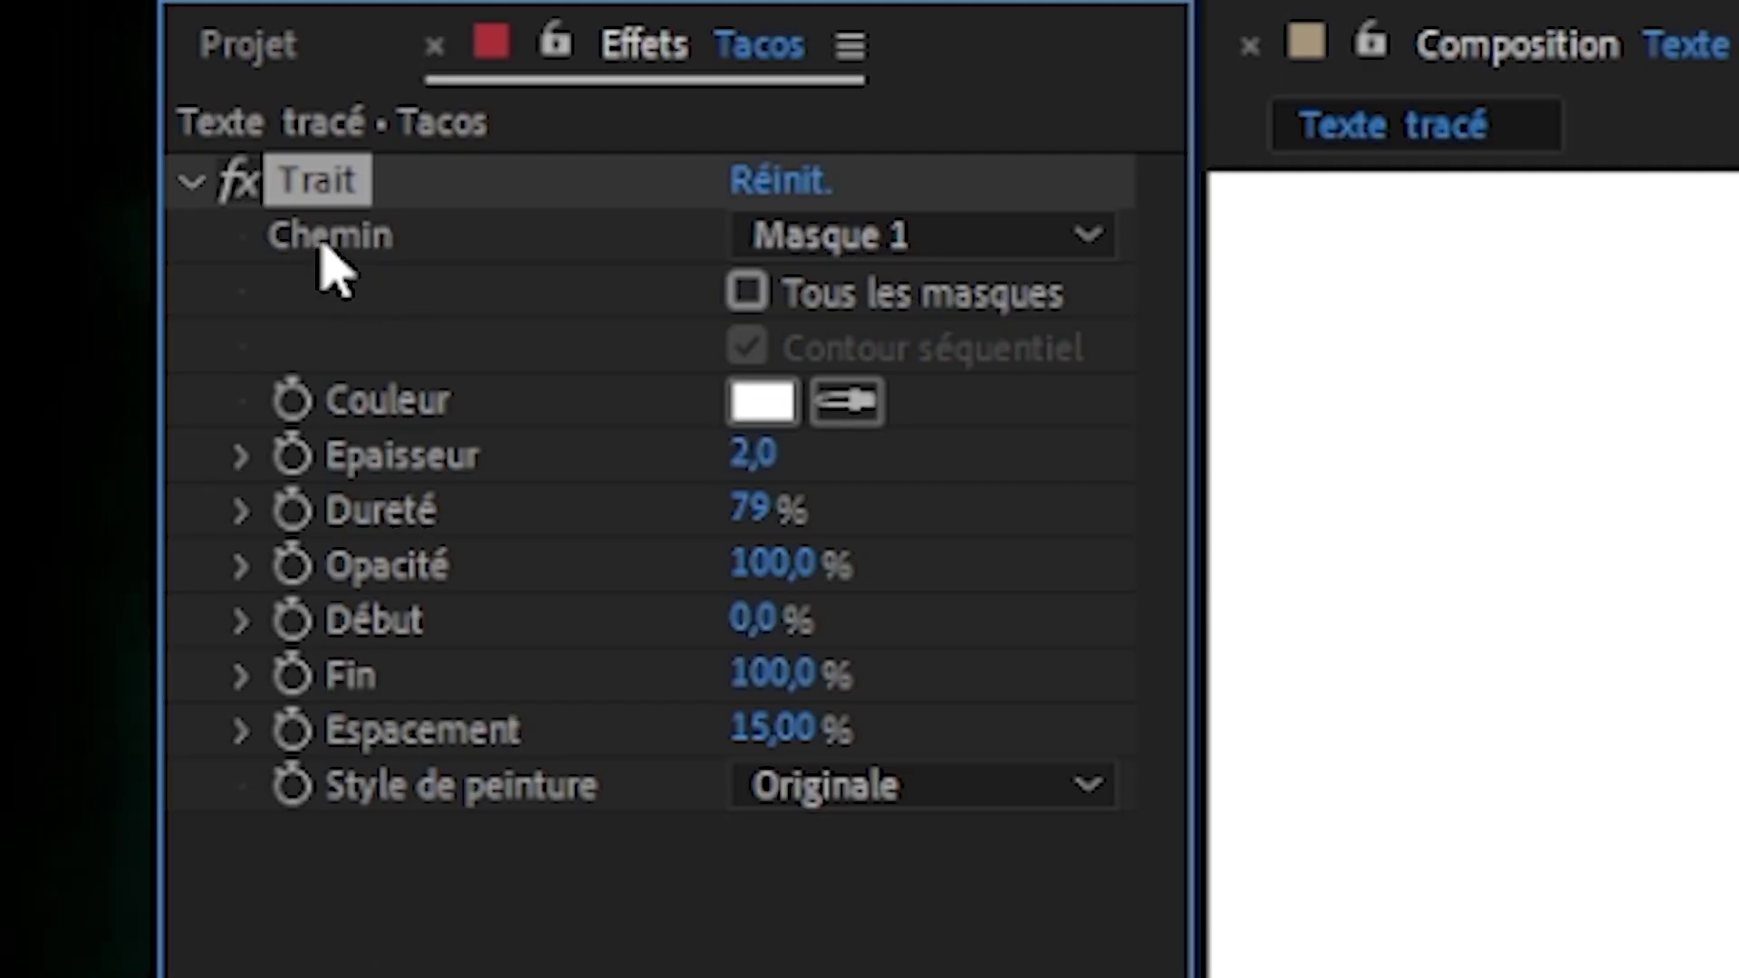
Make the Trait effect apply to all masks and increase its Epaisseur to 16,8 so the stroke covers the letters
{"action": "left_click", "coordinate": [897, 240]}
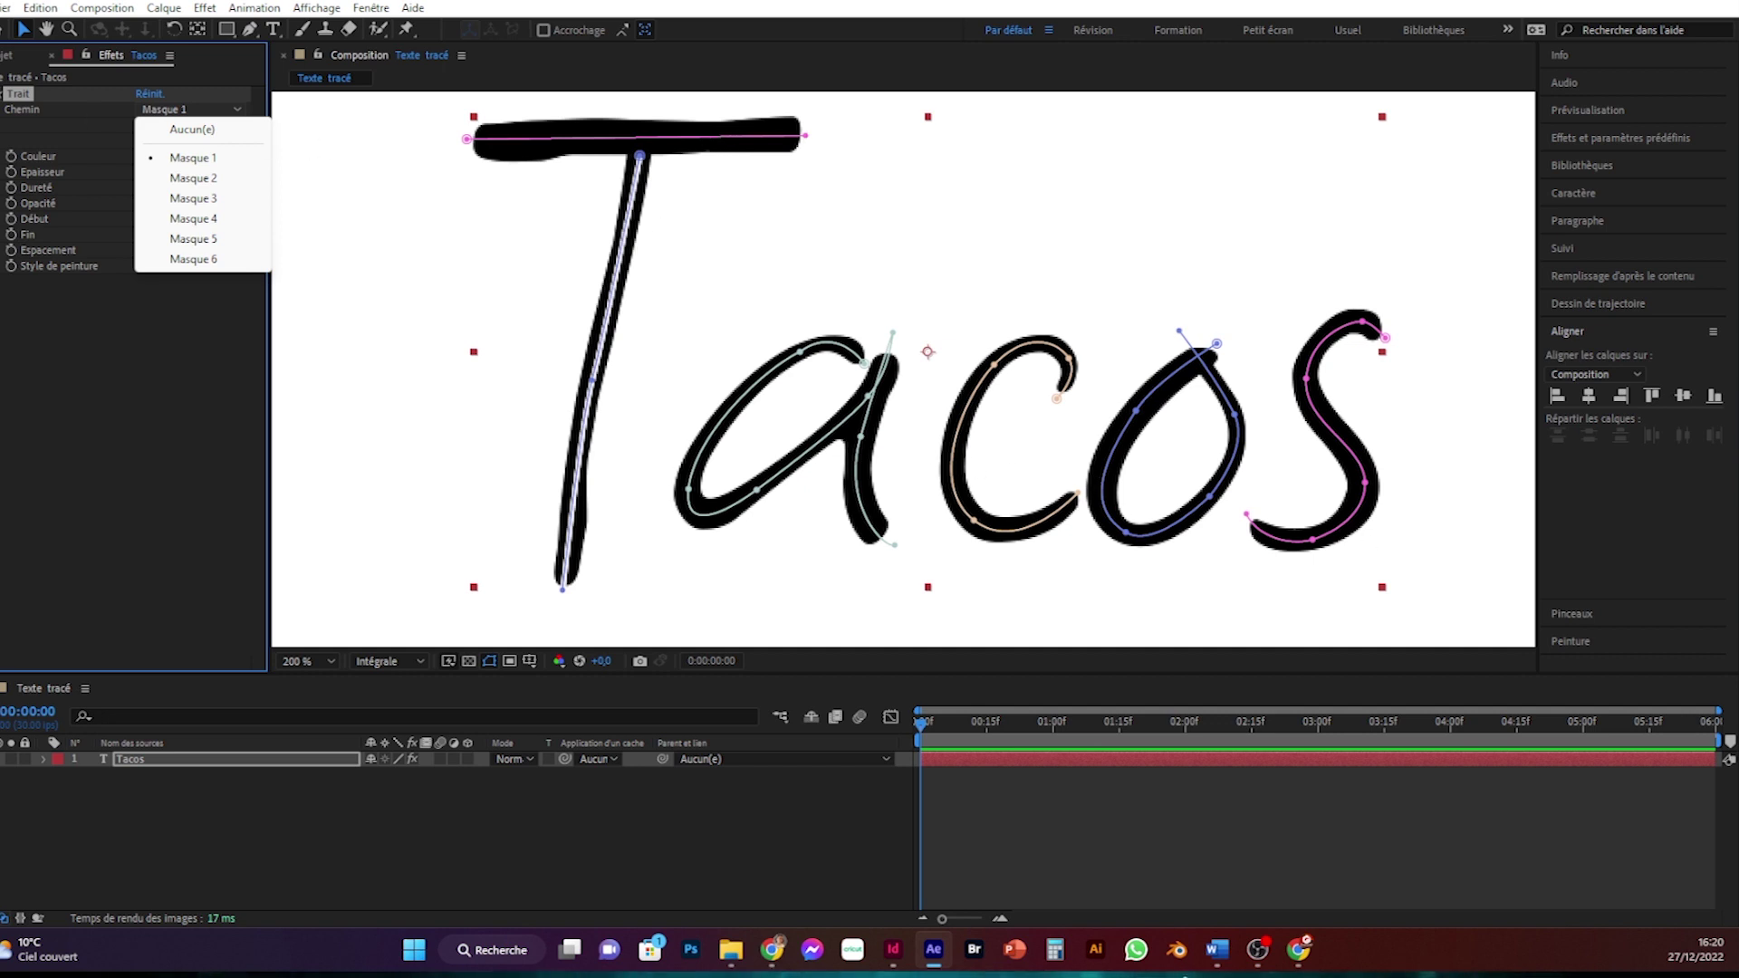
{"action": "left_click", "coordinate": [114, 112]}
{"action": "left_click", "coordinate": [142, 125]}
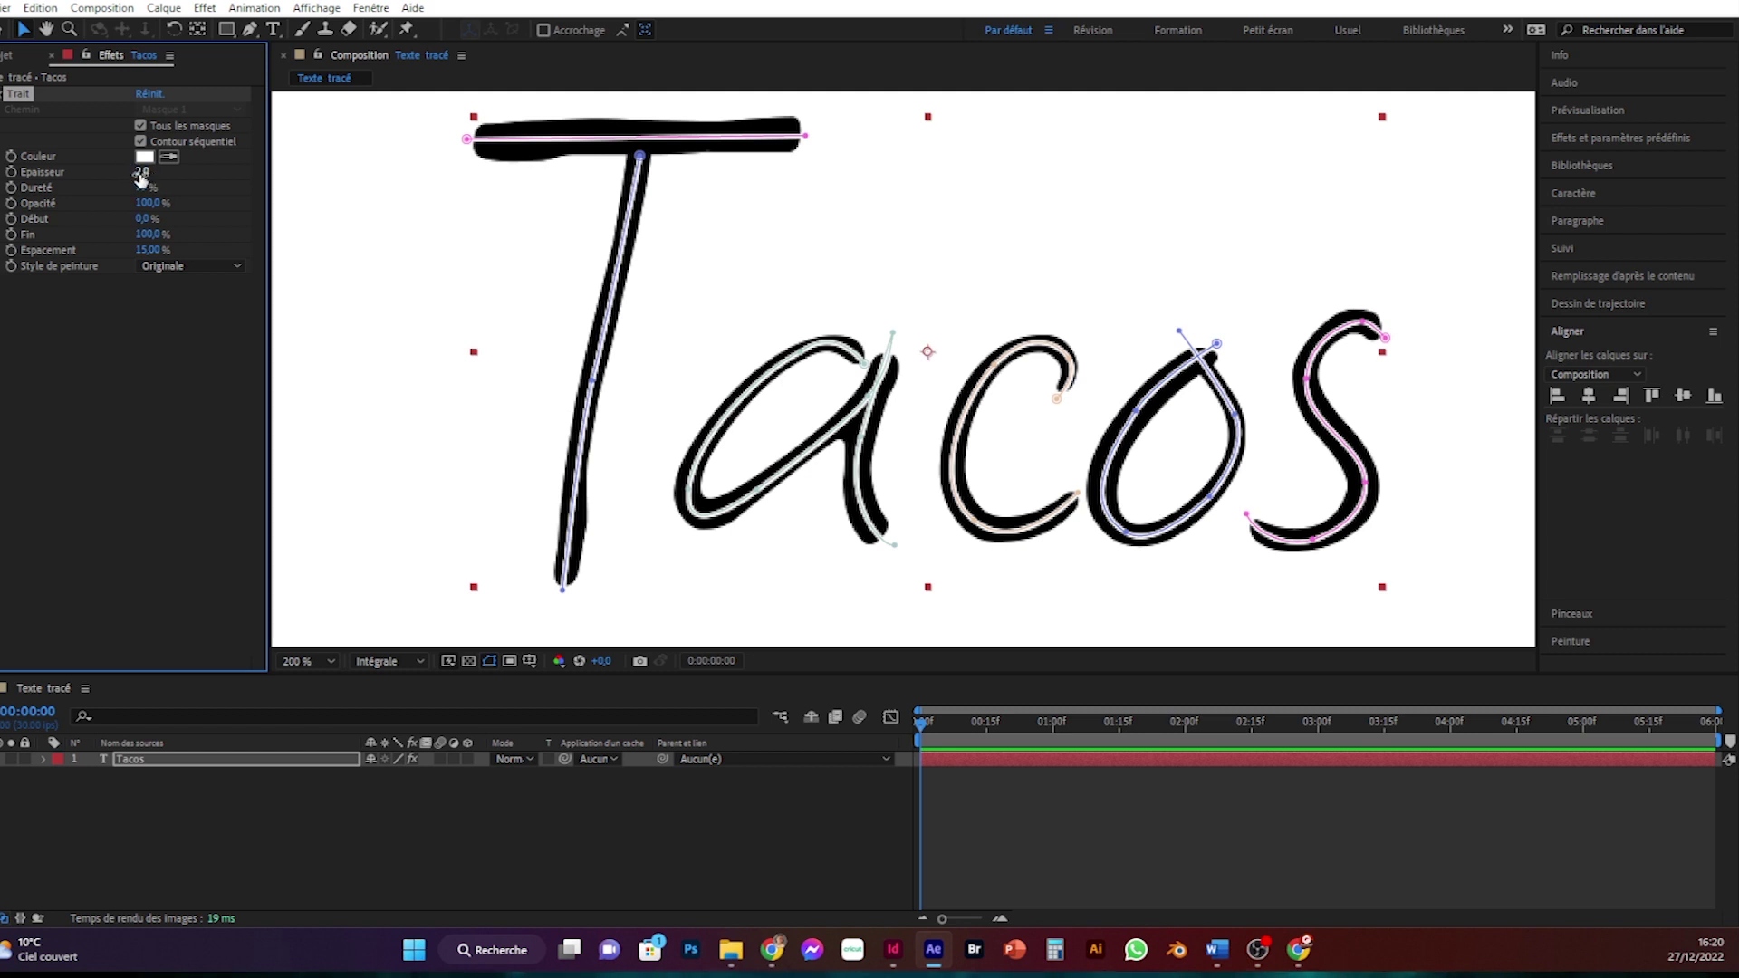
{"action": "left_click_drag", "start_coordinate": [145, 172], "coordinate": [274, 177]}
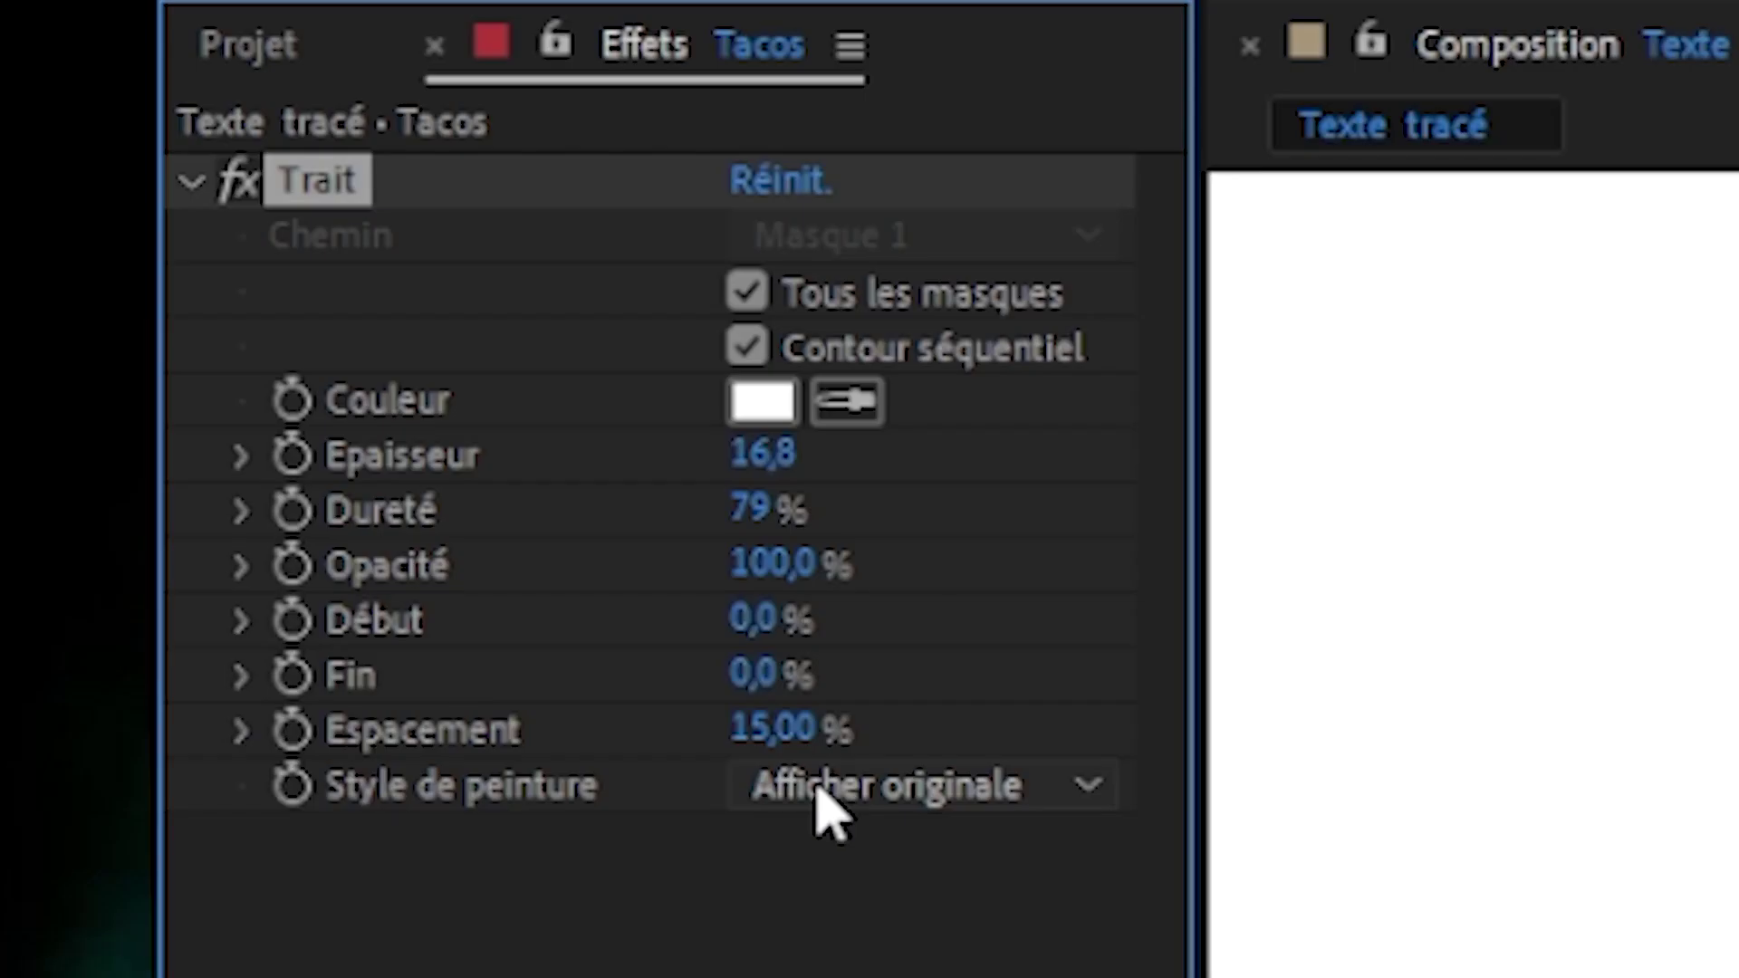
Start animating the Trait effect's Fin with a keyframe at 0,0 %
{"action": "left_click", "coordinate": [412, 679]}
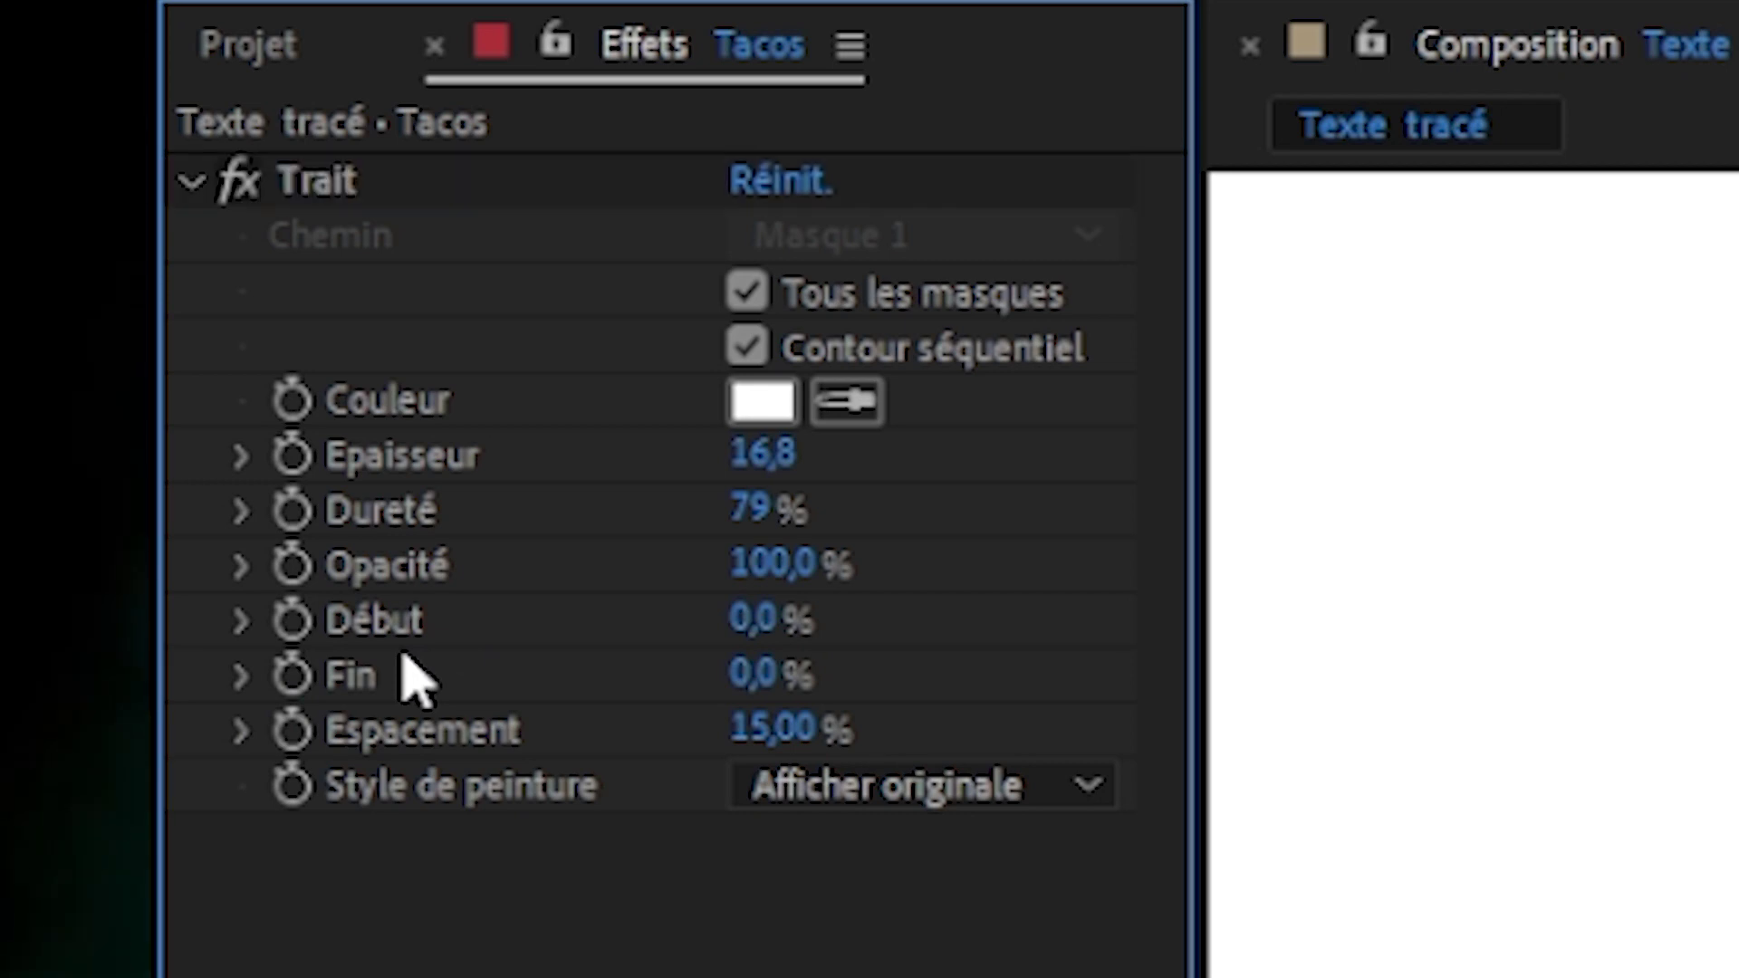
{"action": "left_click", "coordinate": [290, 674]}
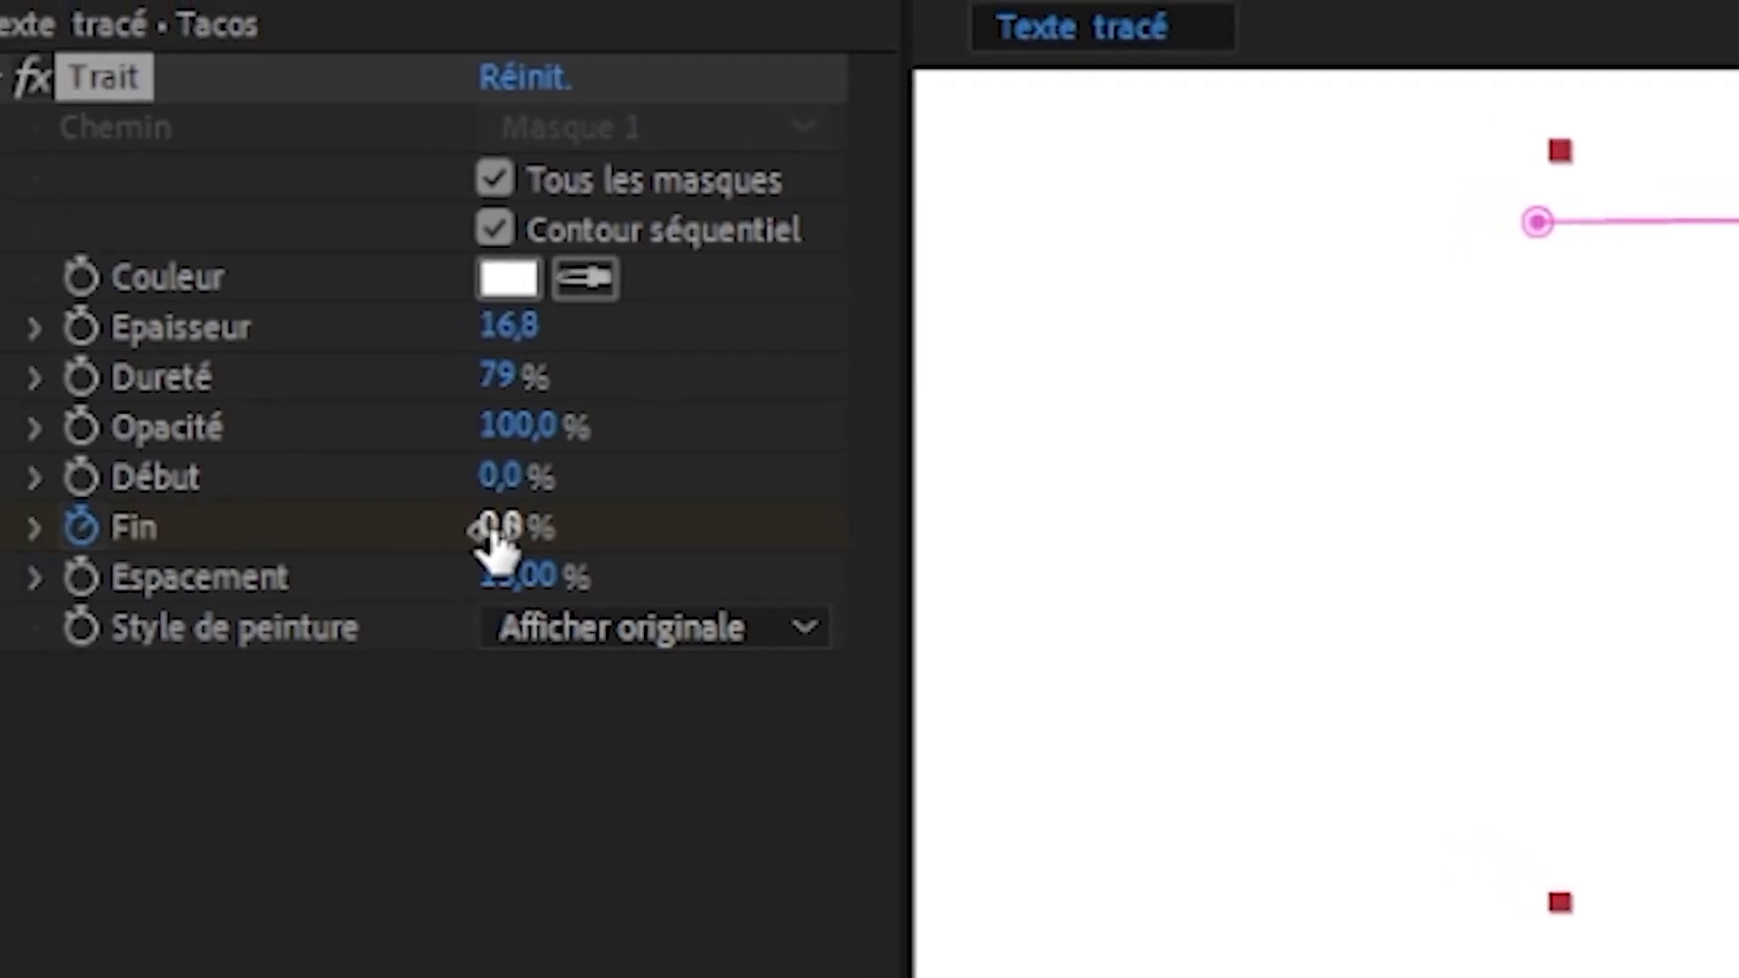
Add a Fin keyframe at 100,0 % to the Trait effect and preview the handwriting reveal from the start
{"action": "left_click_drag", "start_coordinate": [493, 541], "coordinate": [1312, 710]}
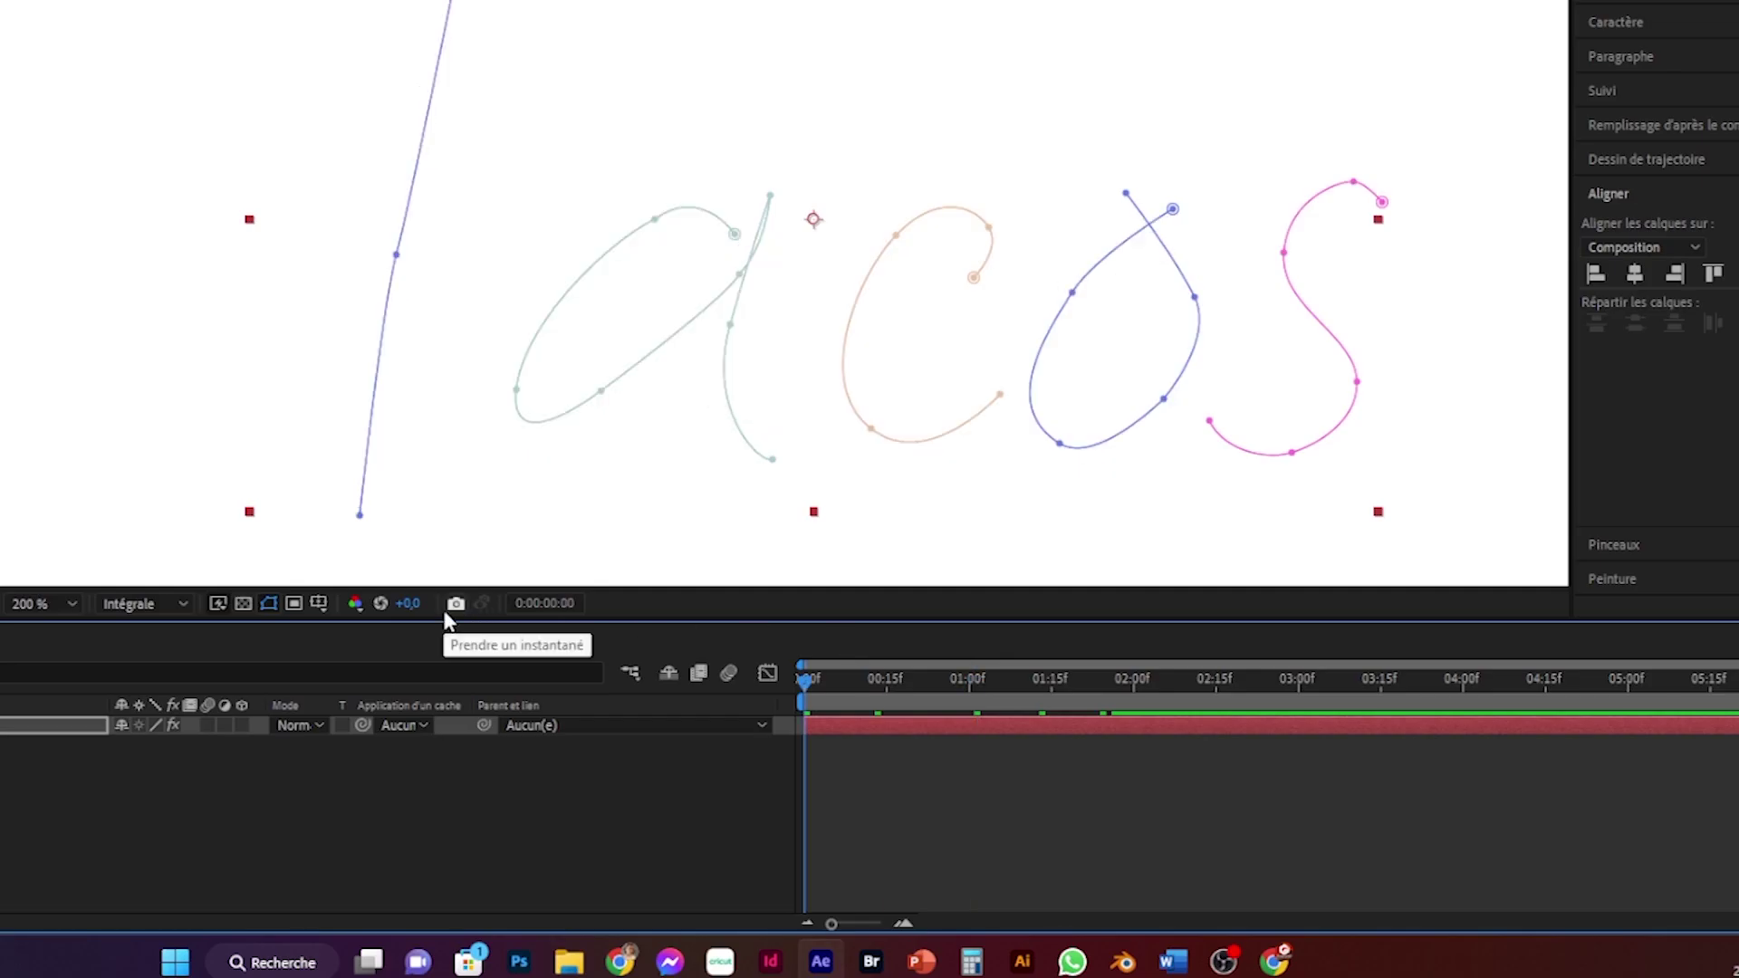
{"action": "key", "text": "space"}
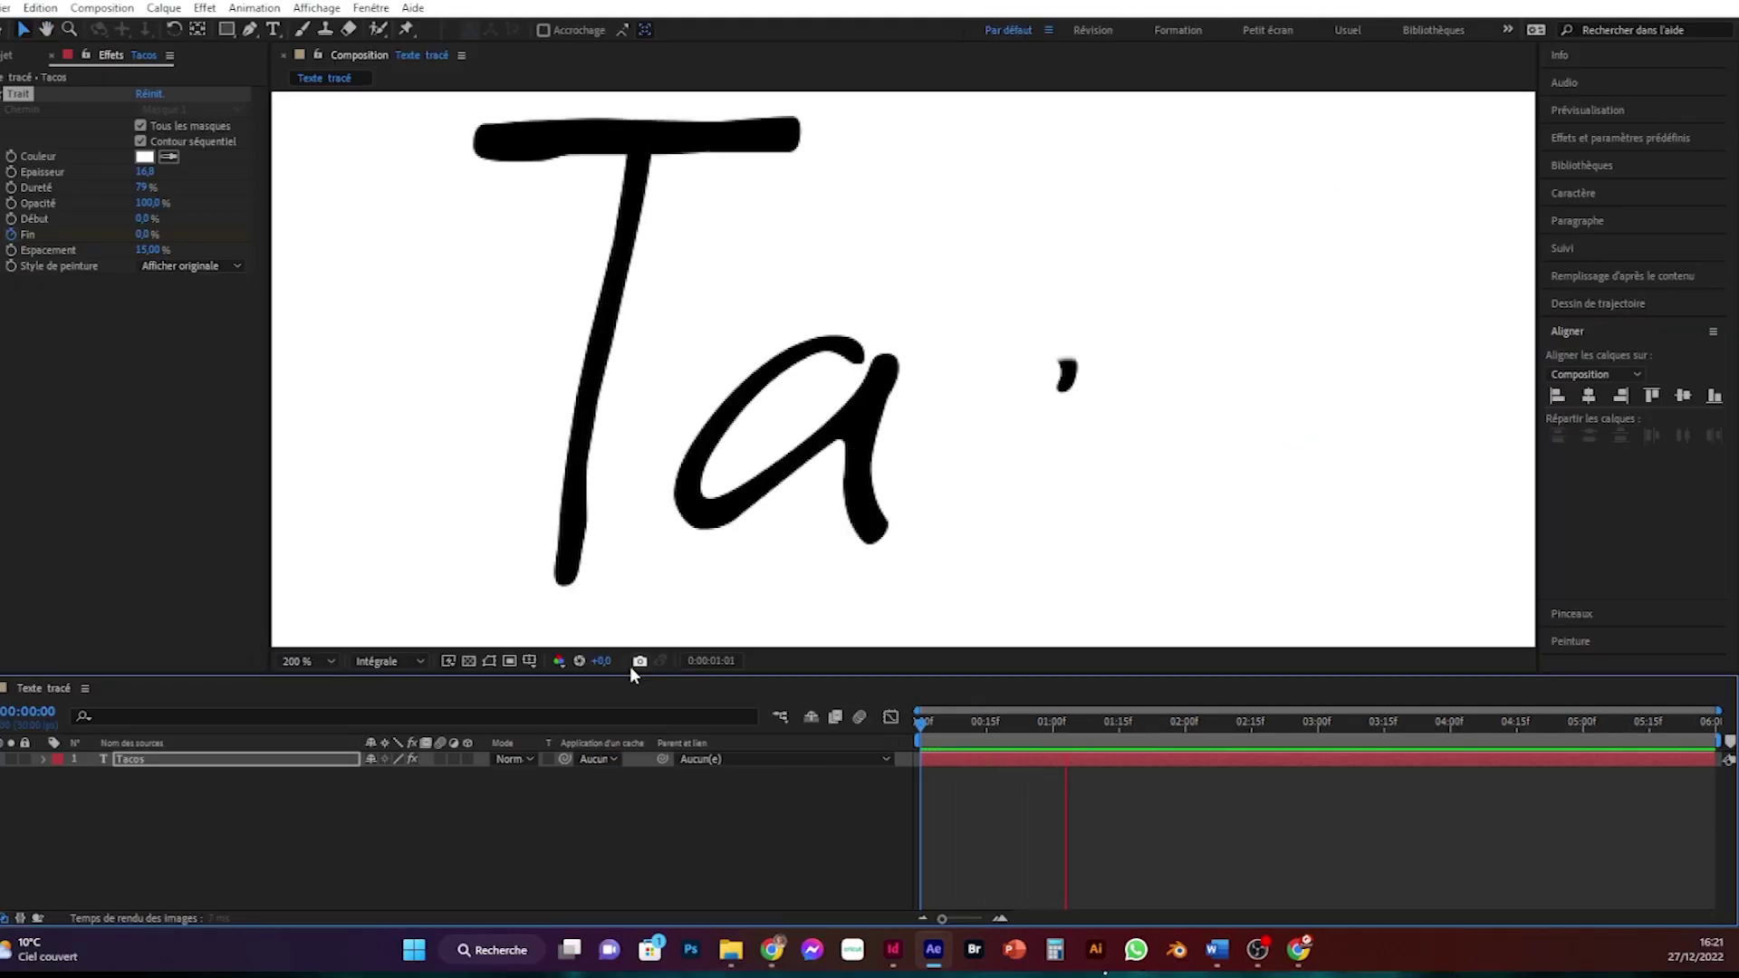
{"action": "key", "text": "space"}
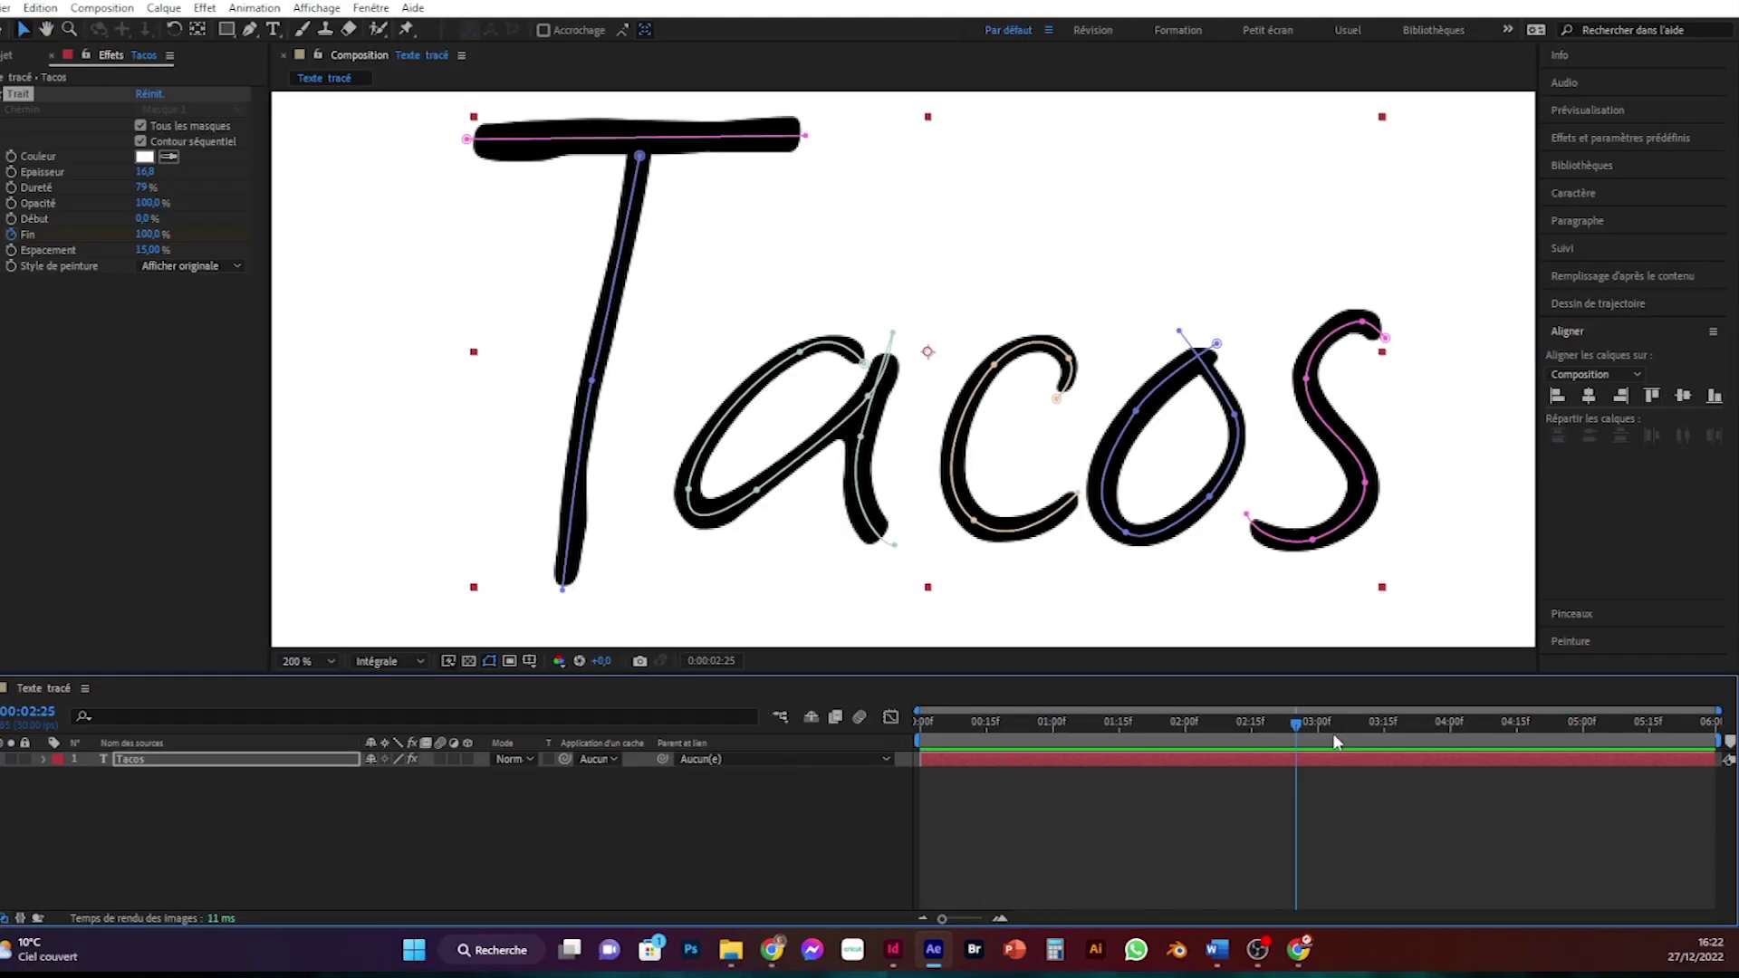
At frame 4, lower the start point of the T's stem mask so its stroke does not uncover the crossbar
{"action": "mouse_move", "coordinate": [1167, 707]}
{"action": "left_mouse_down"}
{"action": "mouse_move", "coordinate": [991, 693]}
{"action": "mouse_move", "coordinate": [990, 728]}
{"action": "mouse_move", "coordinate": [941, 730]}
{"action": "left_mouse_up"}
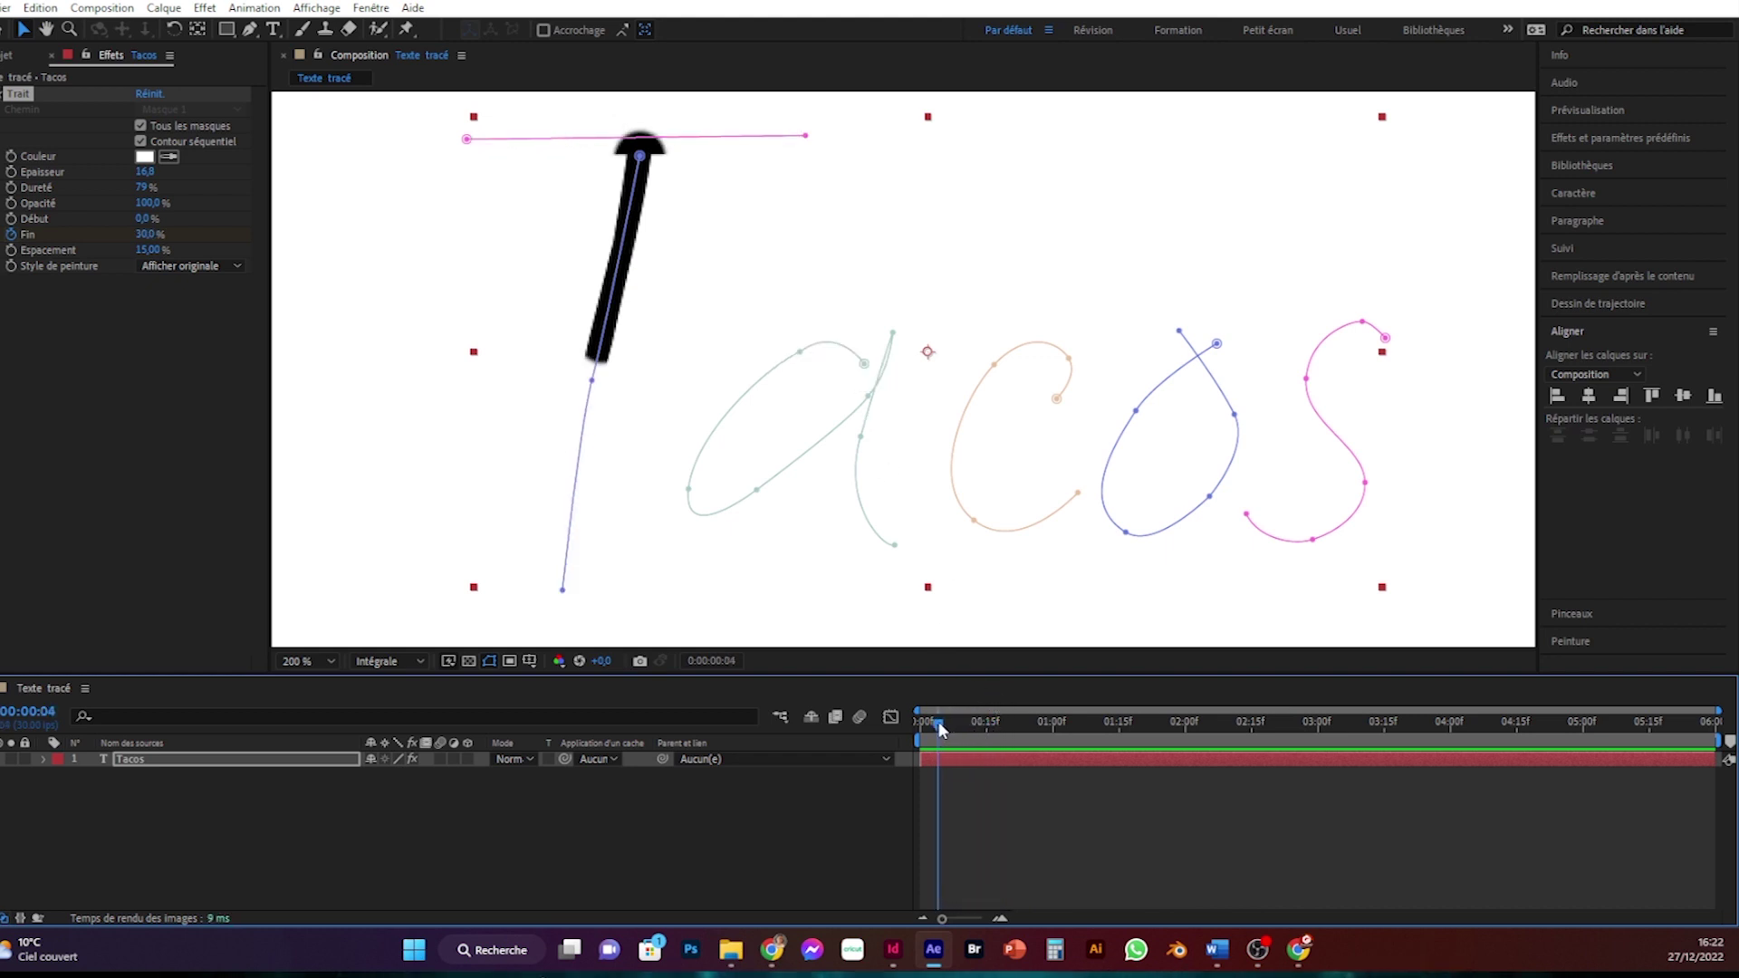
{"action": "left_click", "coordinate": [639, 161]}
{"action": "left_click", "coordinate": [639, 162]}
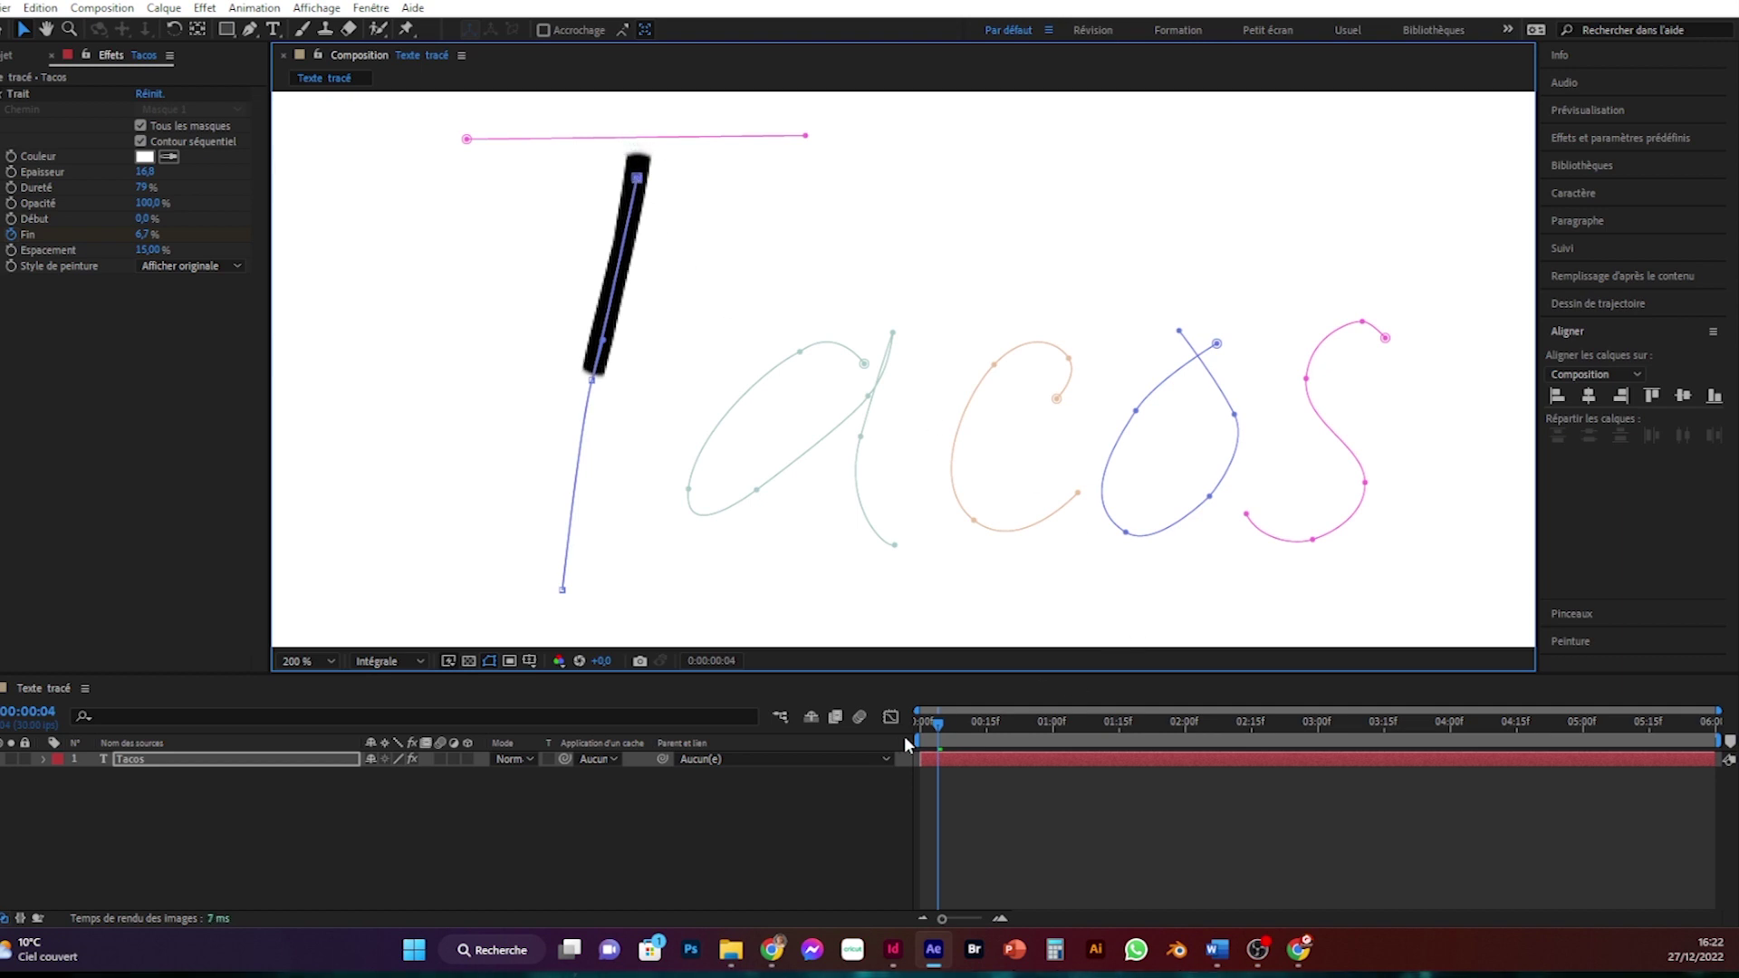
At frame 16, shift the start point of the a's mask away from the right stem and play the reveal to check it
{"action": "mouse_move", "coordinate": [938, 723]}
{"action": "left_mouse_down"}
{"action": "mouse_move", "coordinate": [920, 722]}
{"action": "mouse_move", "coordinate": [991, 721]}
{"action": "left_mouse_up"}
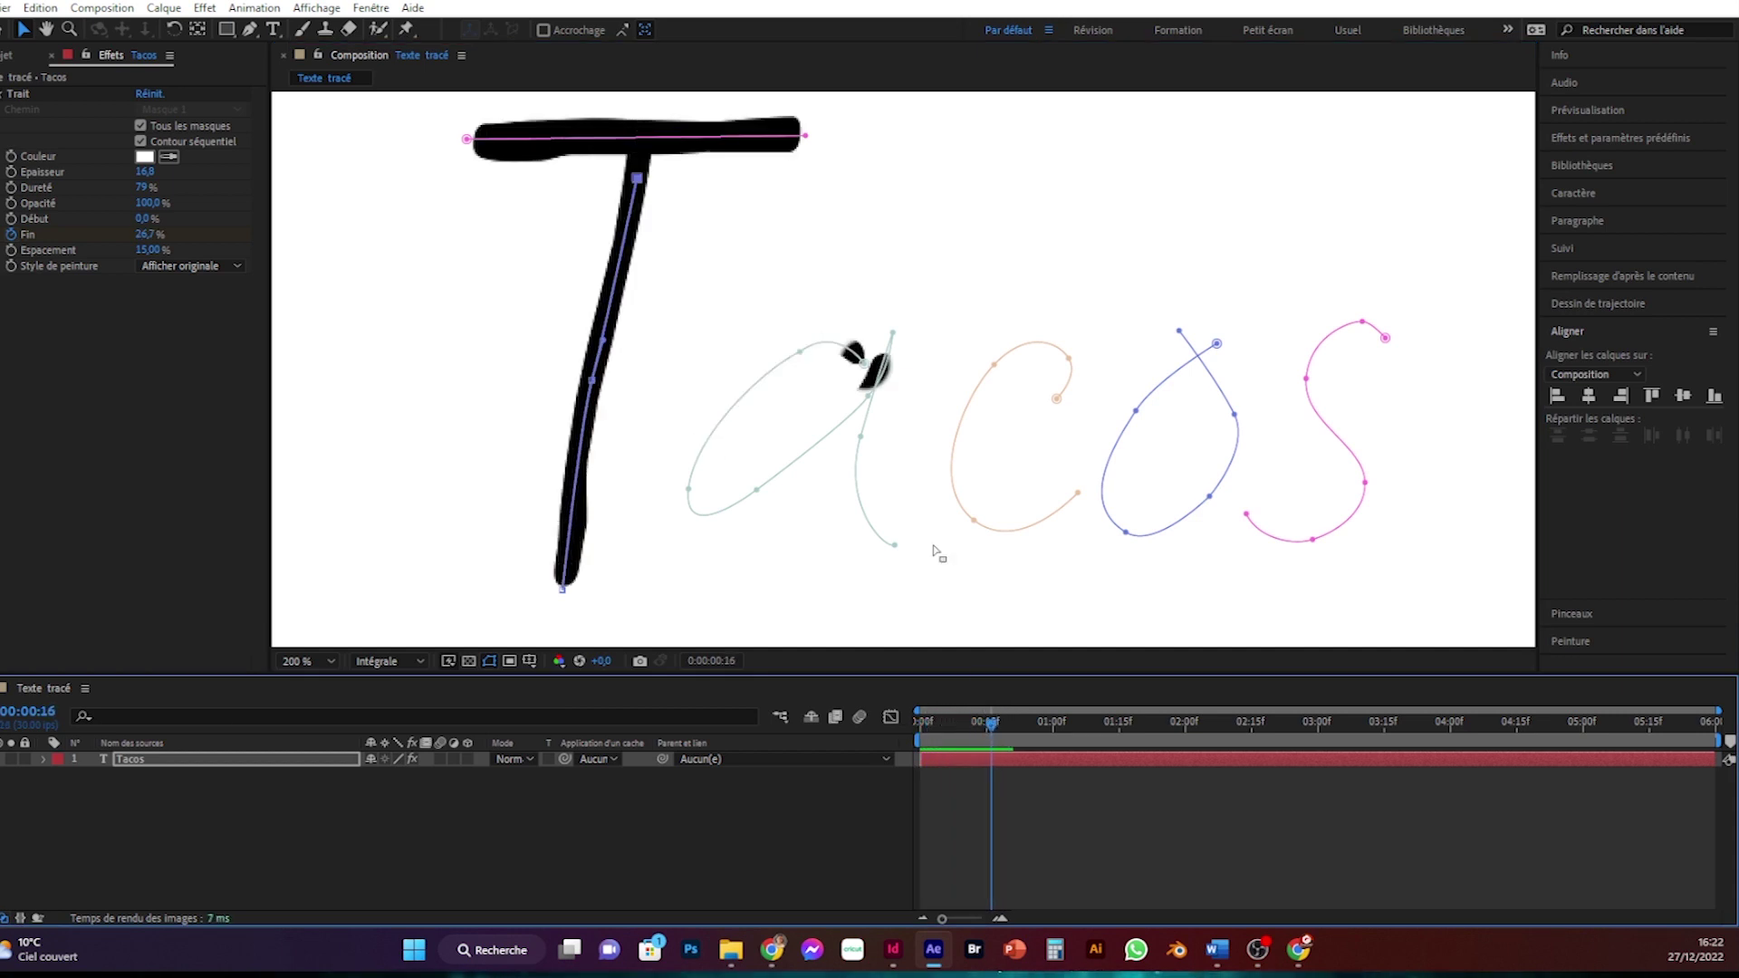
{"action": "left_click", "coordinate": [868, 367]}
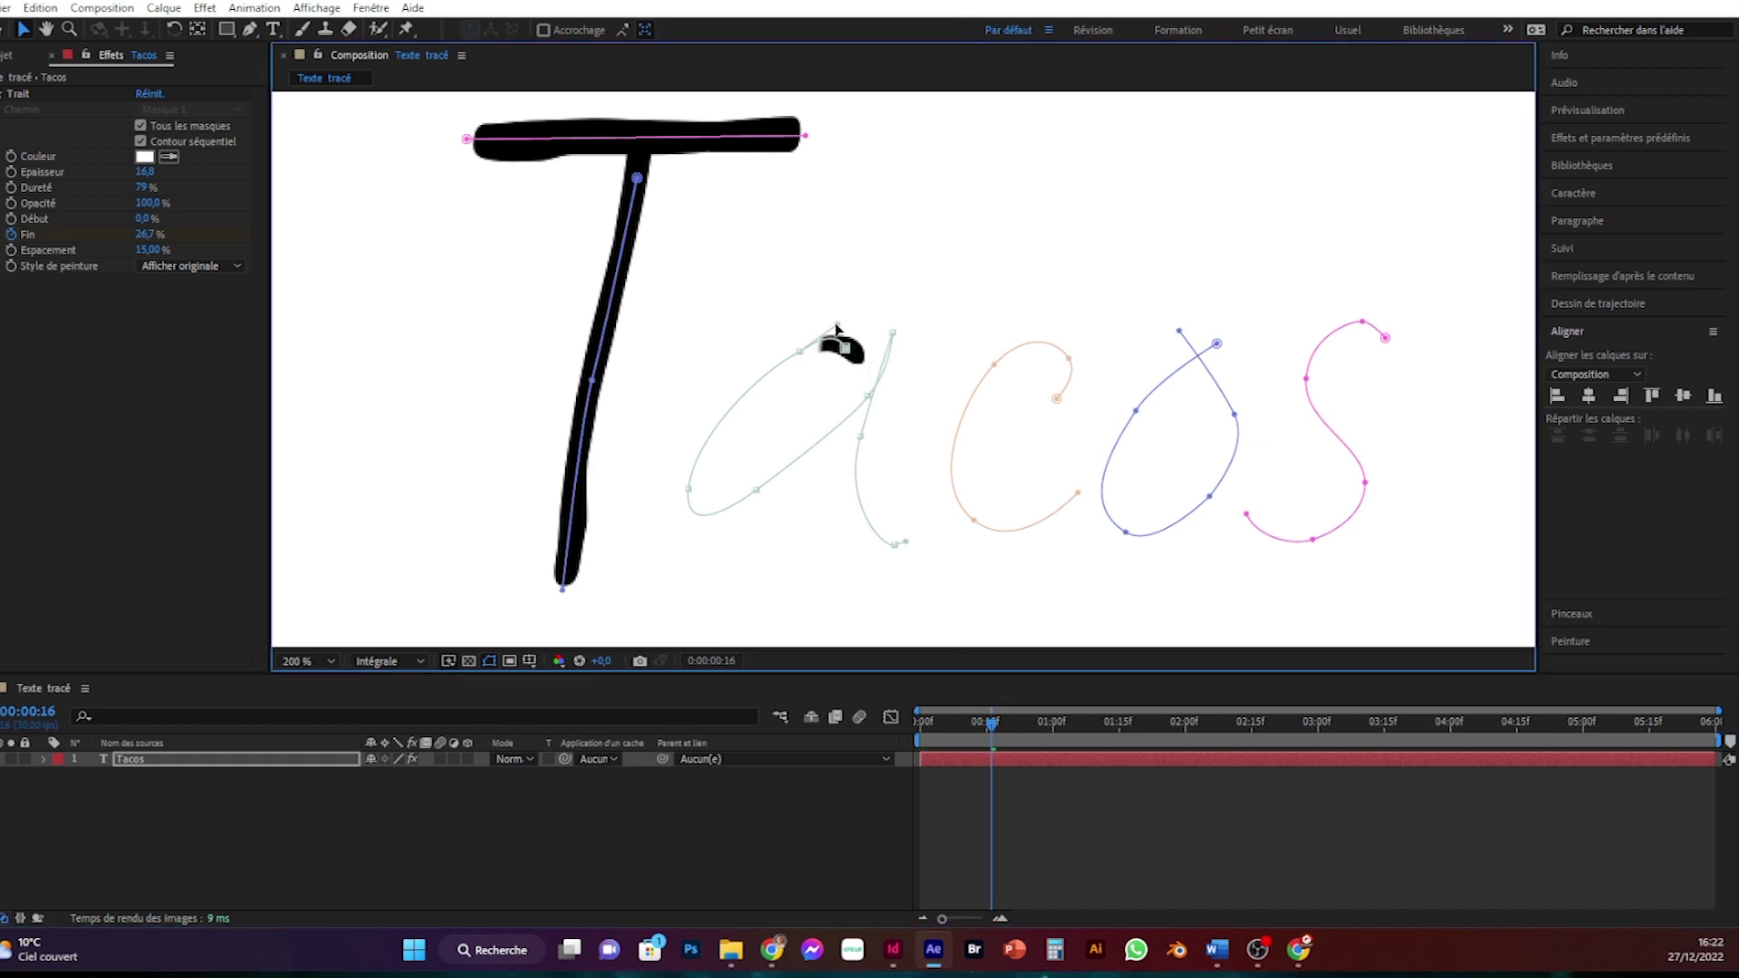
{"action": "key", "text": "space"}
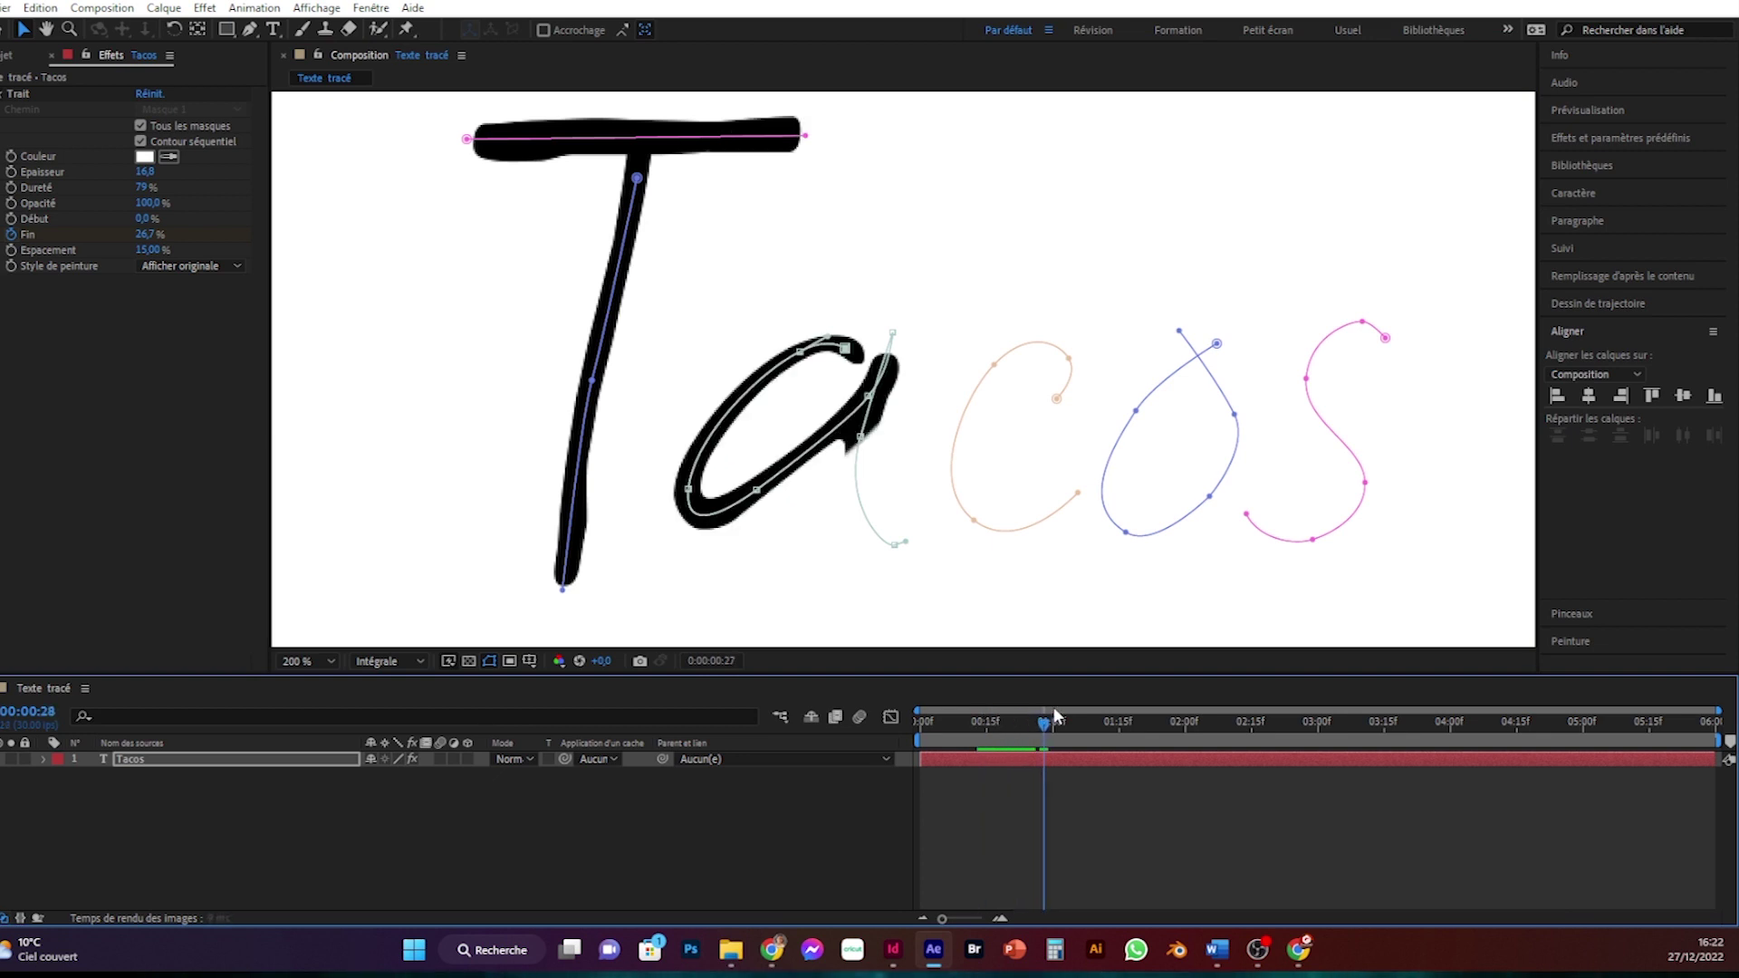
At 0:00:01:14, move the start point of the o's mask slightly up along the beginning of its stroke
{"action": "left_click_drag", "start_coordinate": [1138, 732], "coordinate": [1115, 730]}
{"action": "left_click", "coordinate": [1210, 344]}
{"action": "left_click", "coordinate": [1204, 337]}
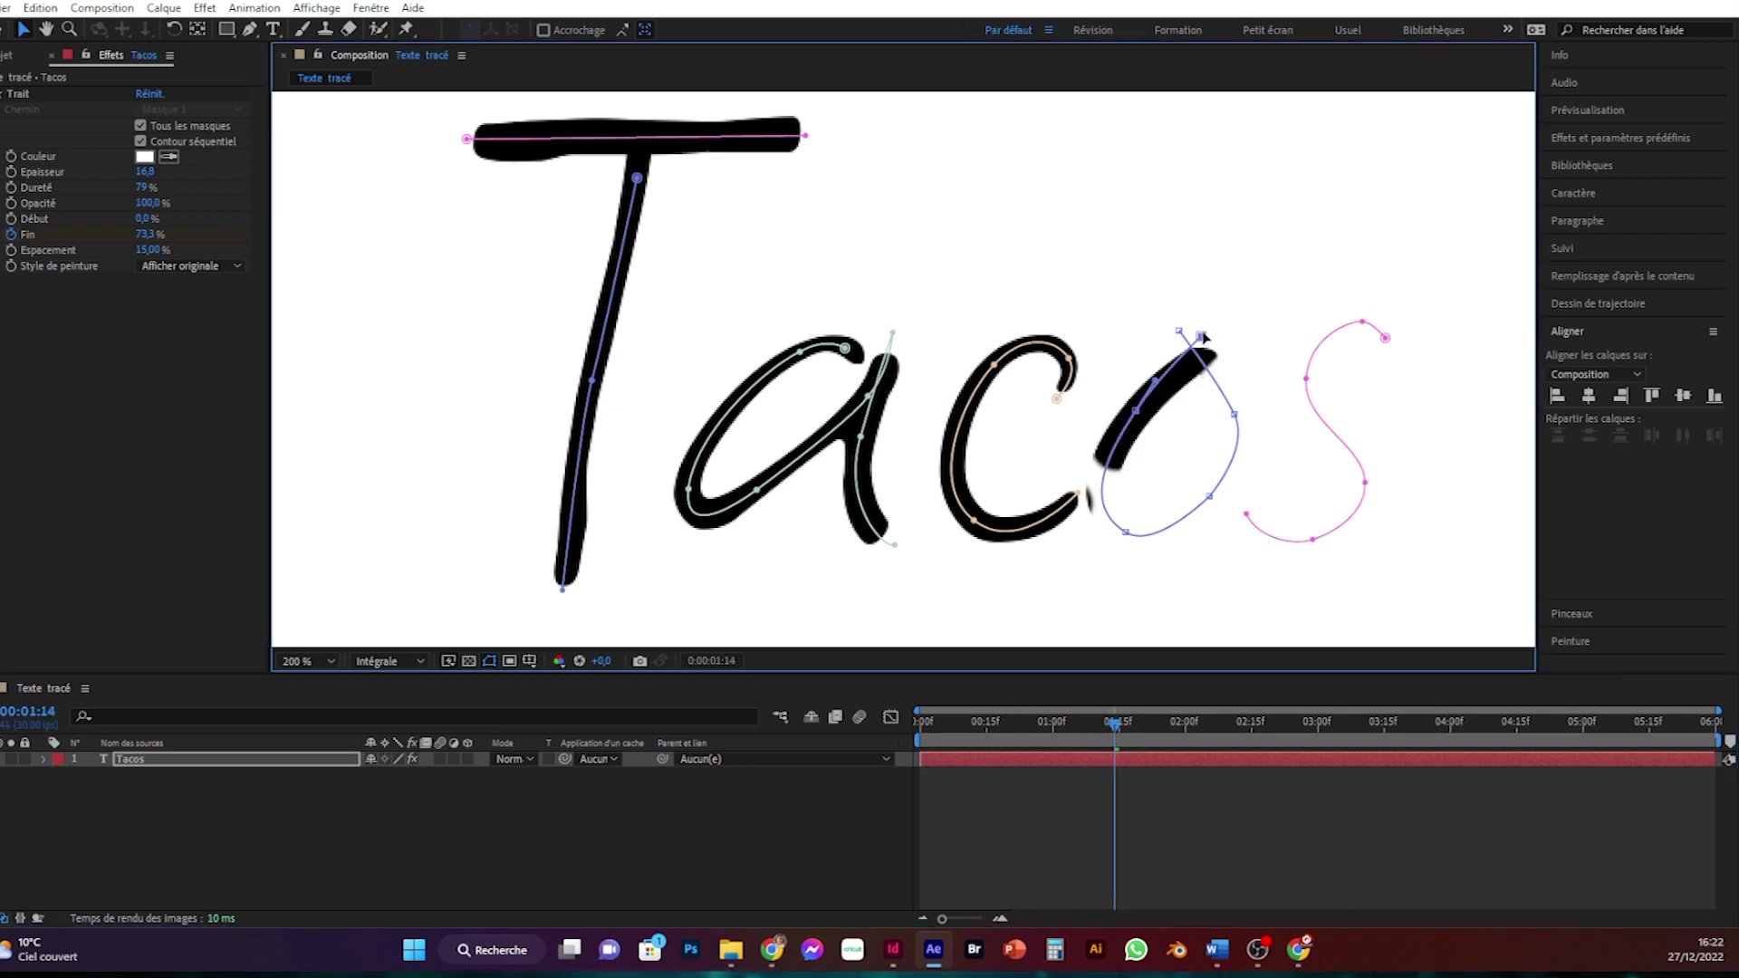
Play the corrected Tacos reveal from the first frame with the whole word in view at 100 %
{"action": "key", "text": "space"}
{"action": "key", "text": "Home"}
{"action": "key", "text": "comma"}
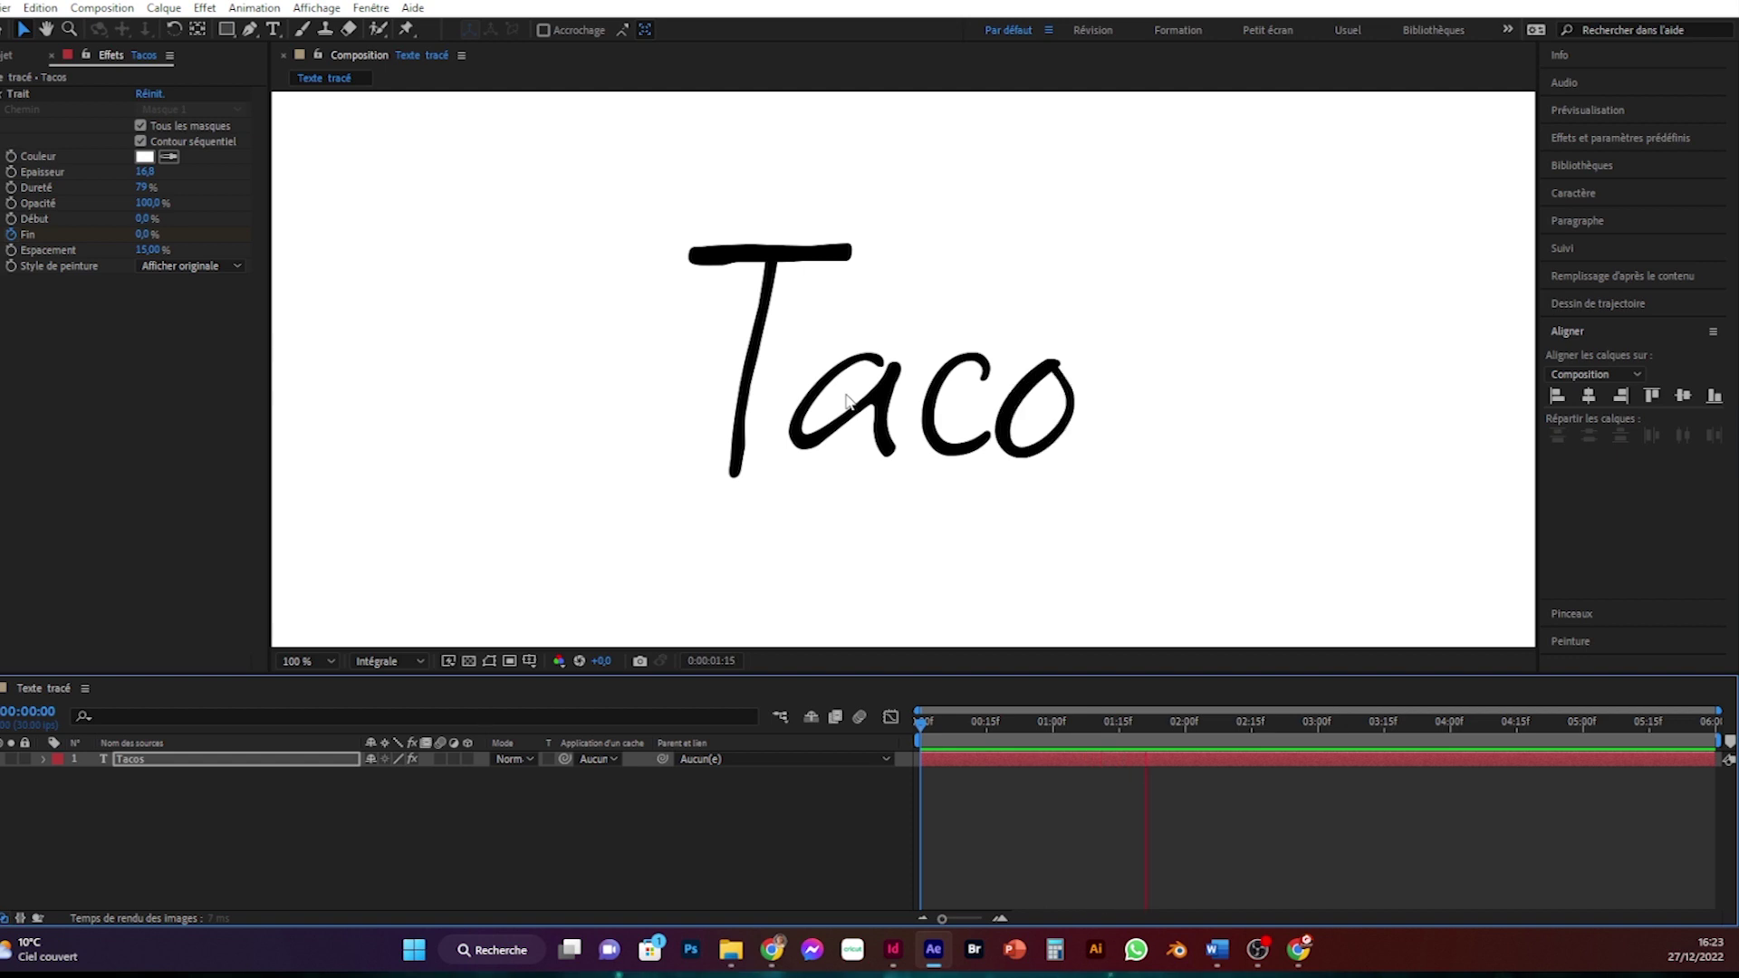
{"action": "key", "text": "space"}
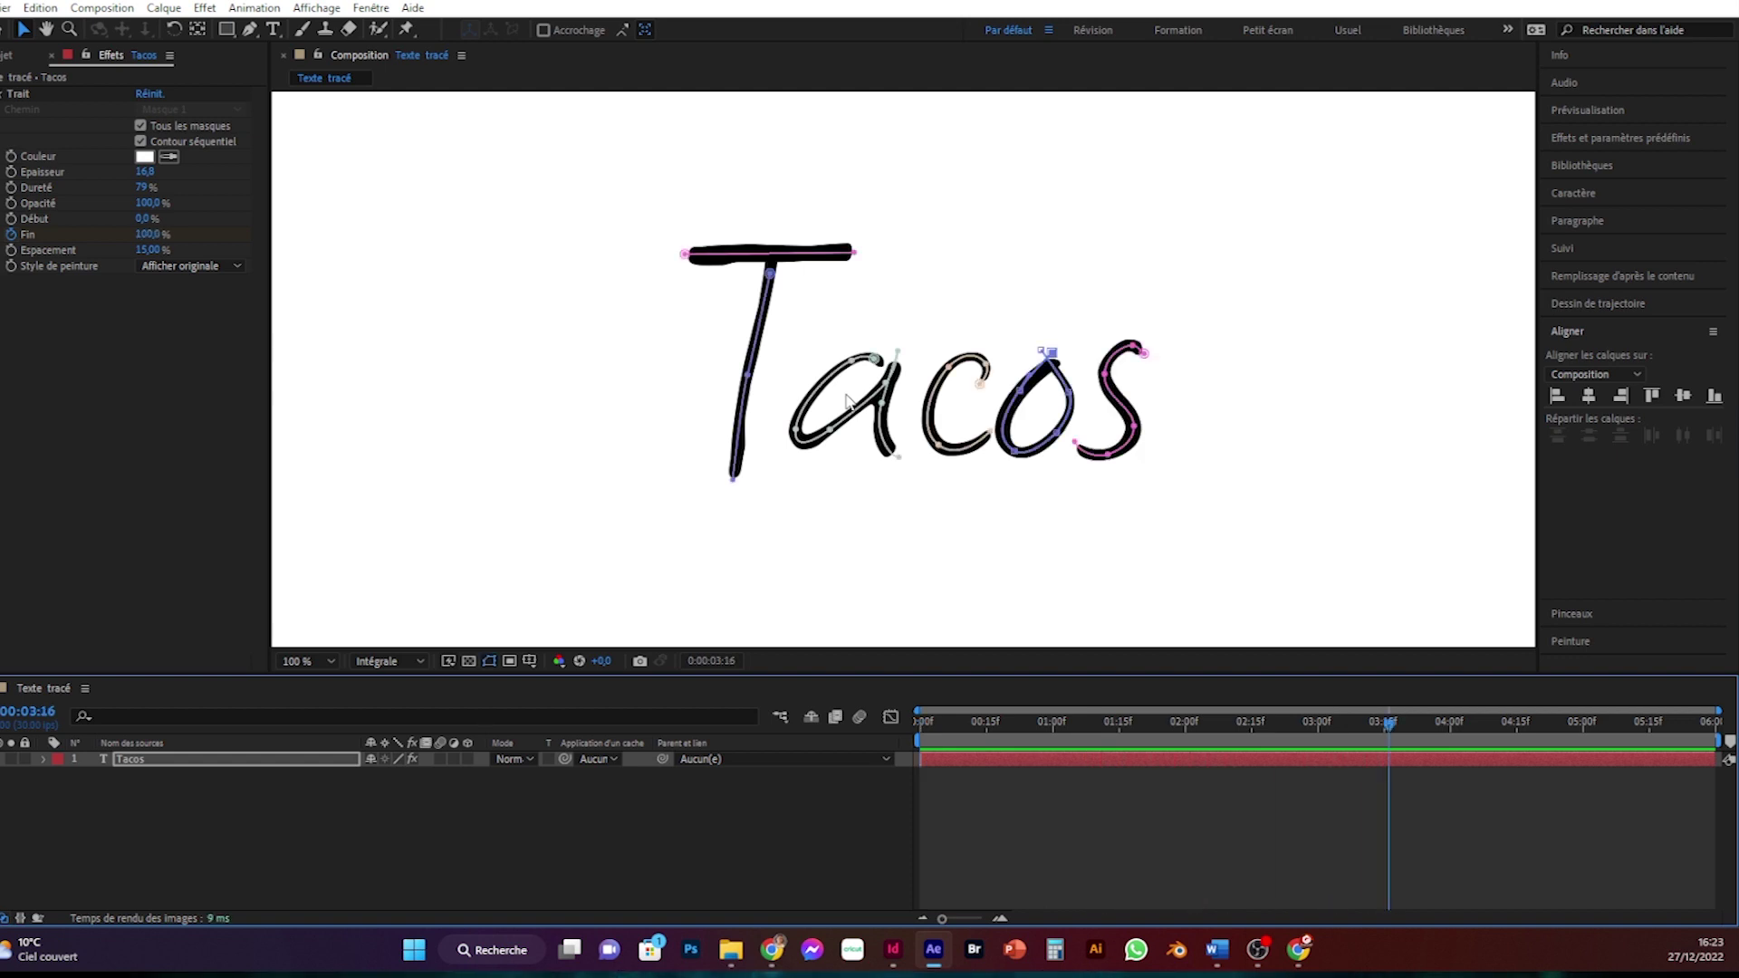